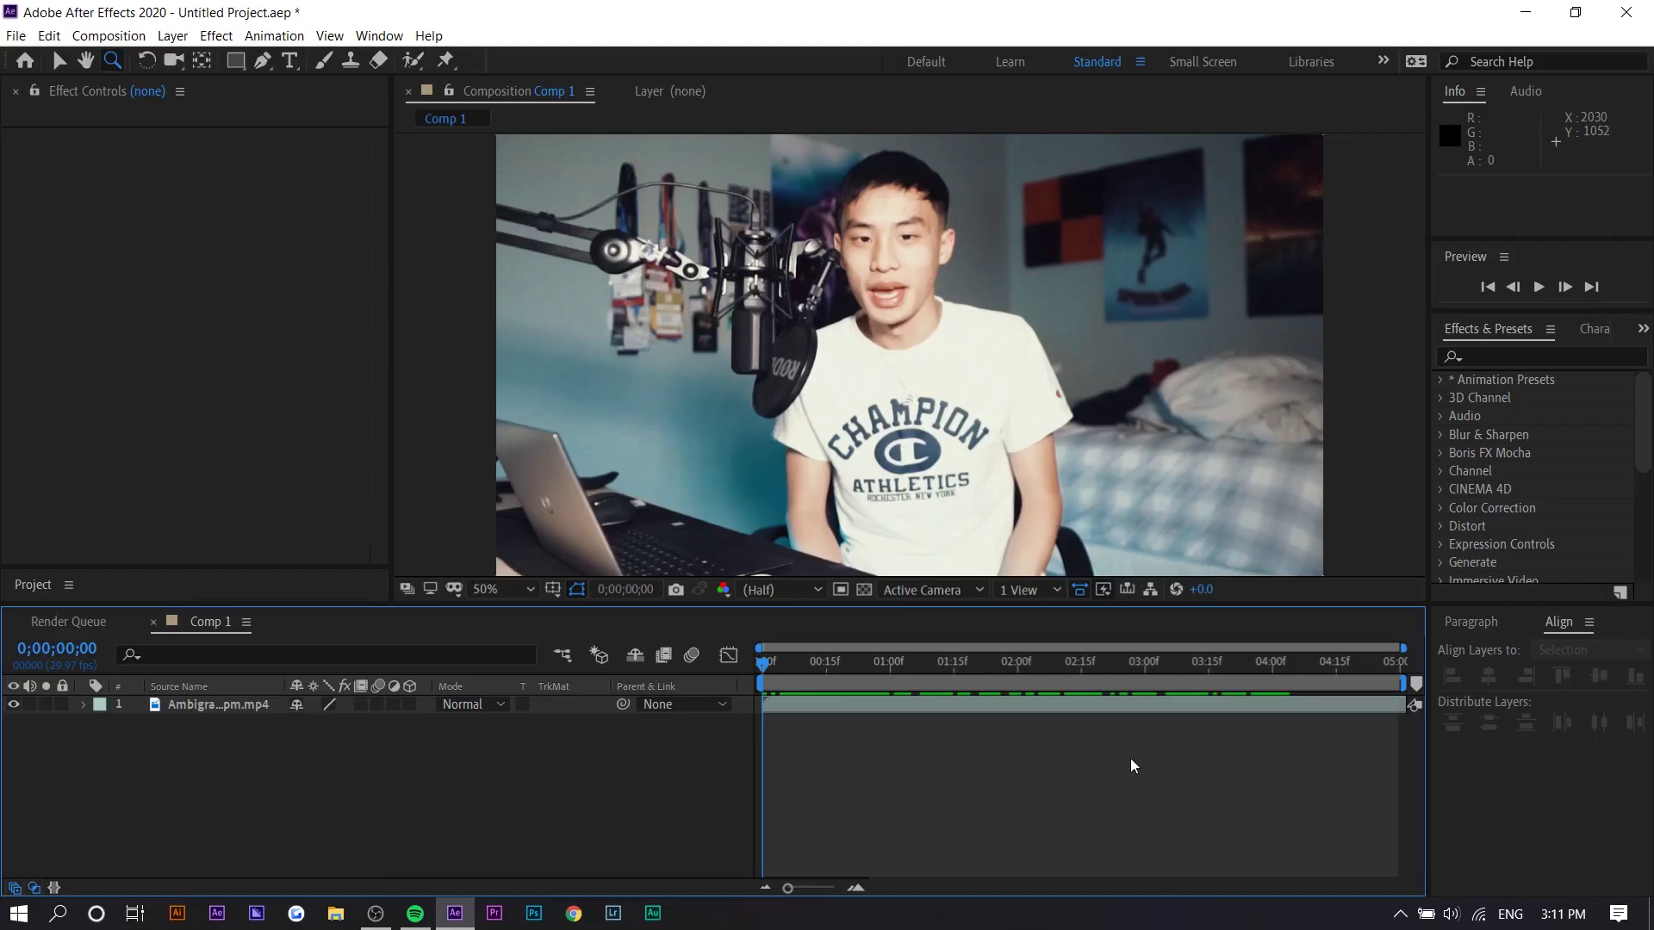
Step: Preview the clip, then add a new black solid layer above it
left_click_drag(908, 666, 1163, 667)
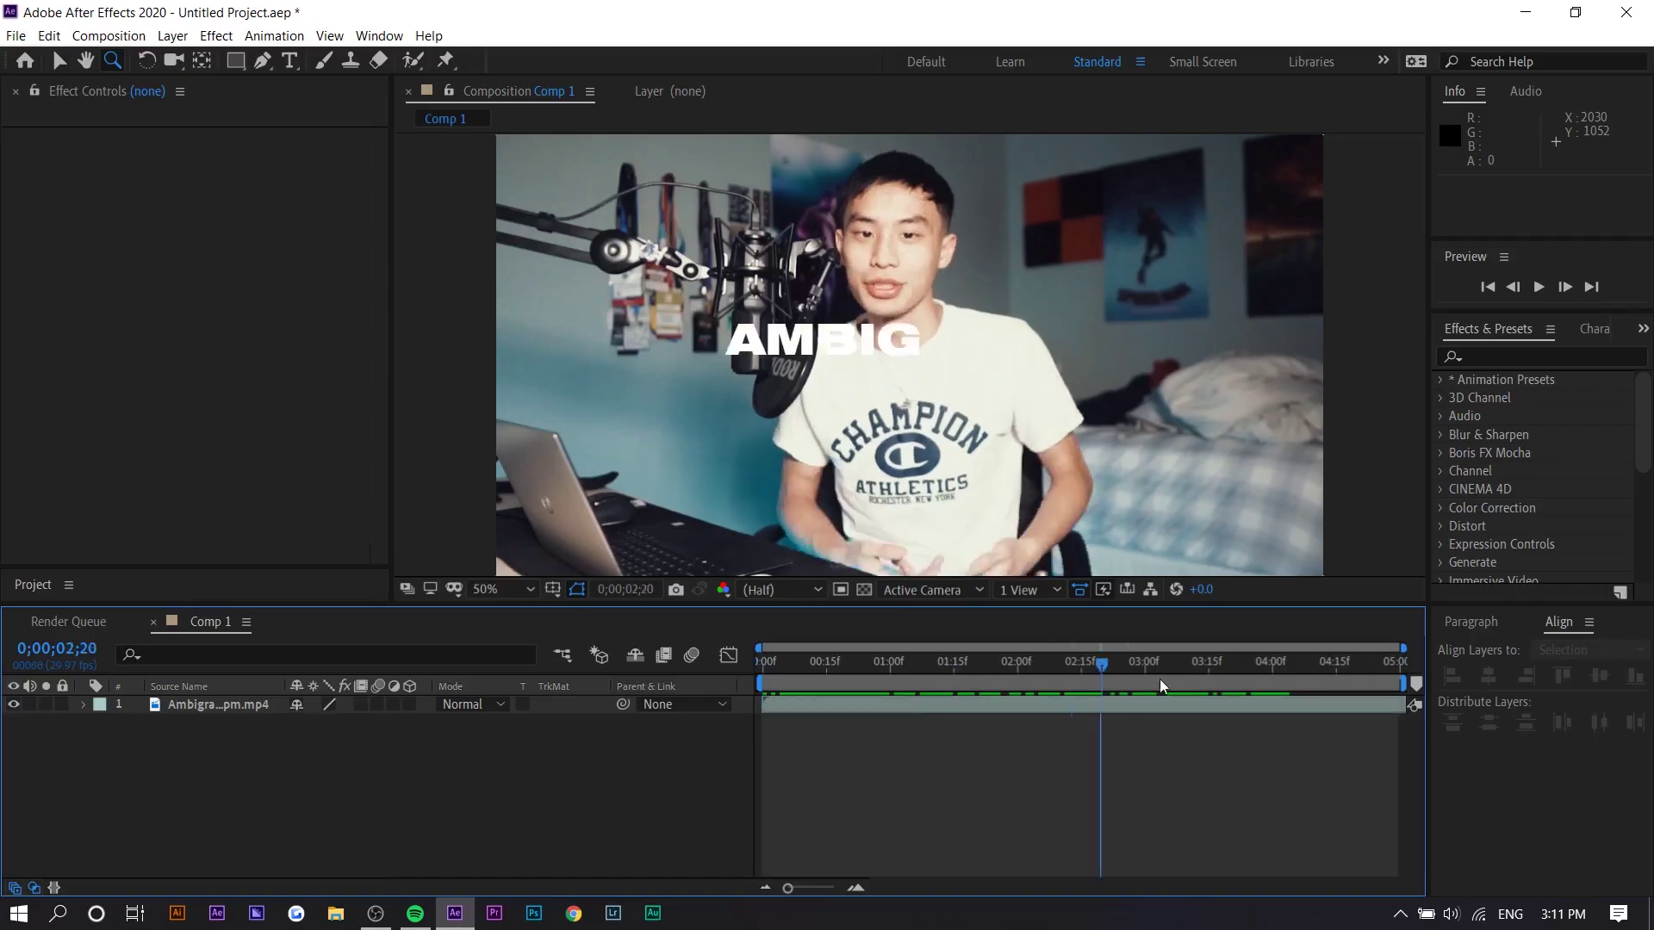
key("Home")
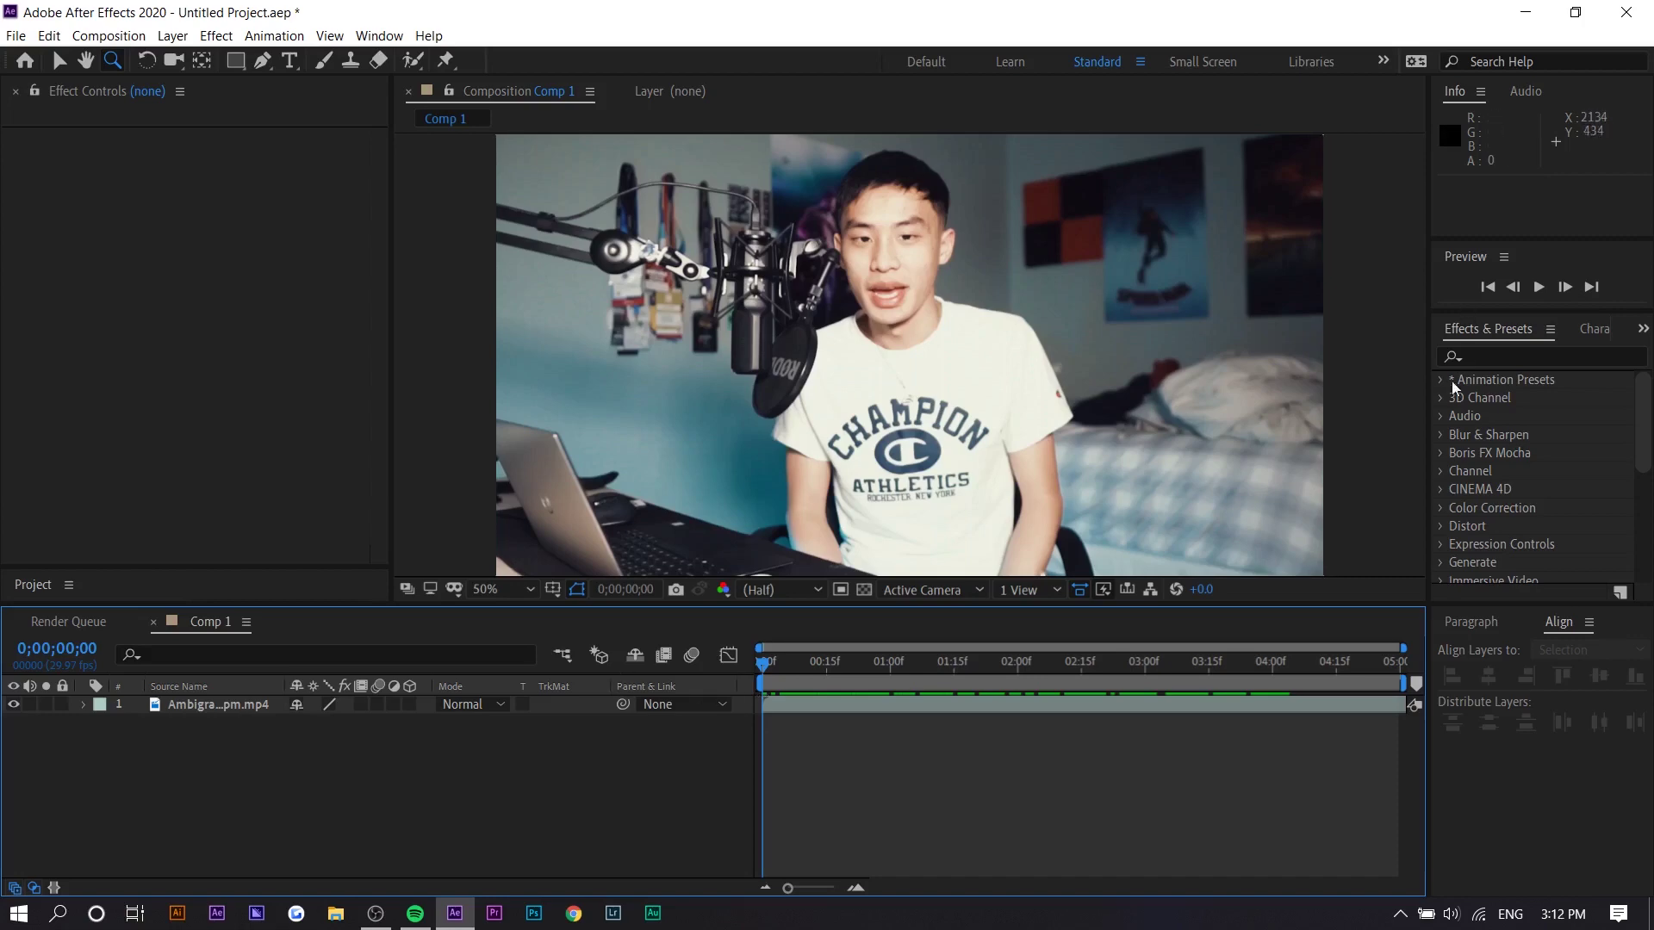
right_click(286, 777)
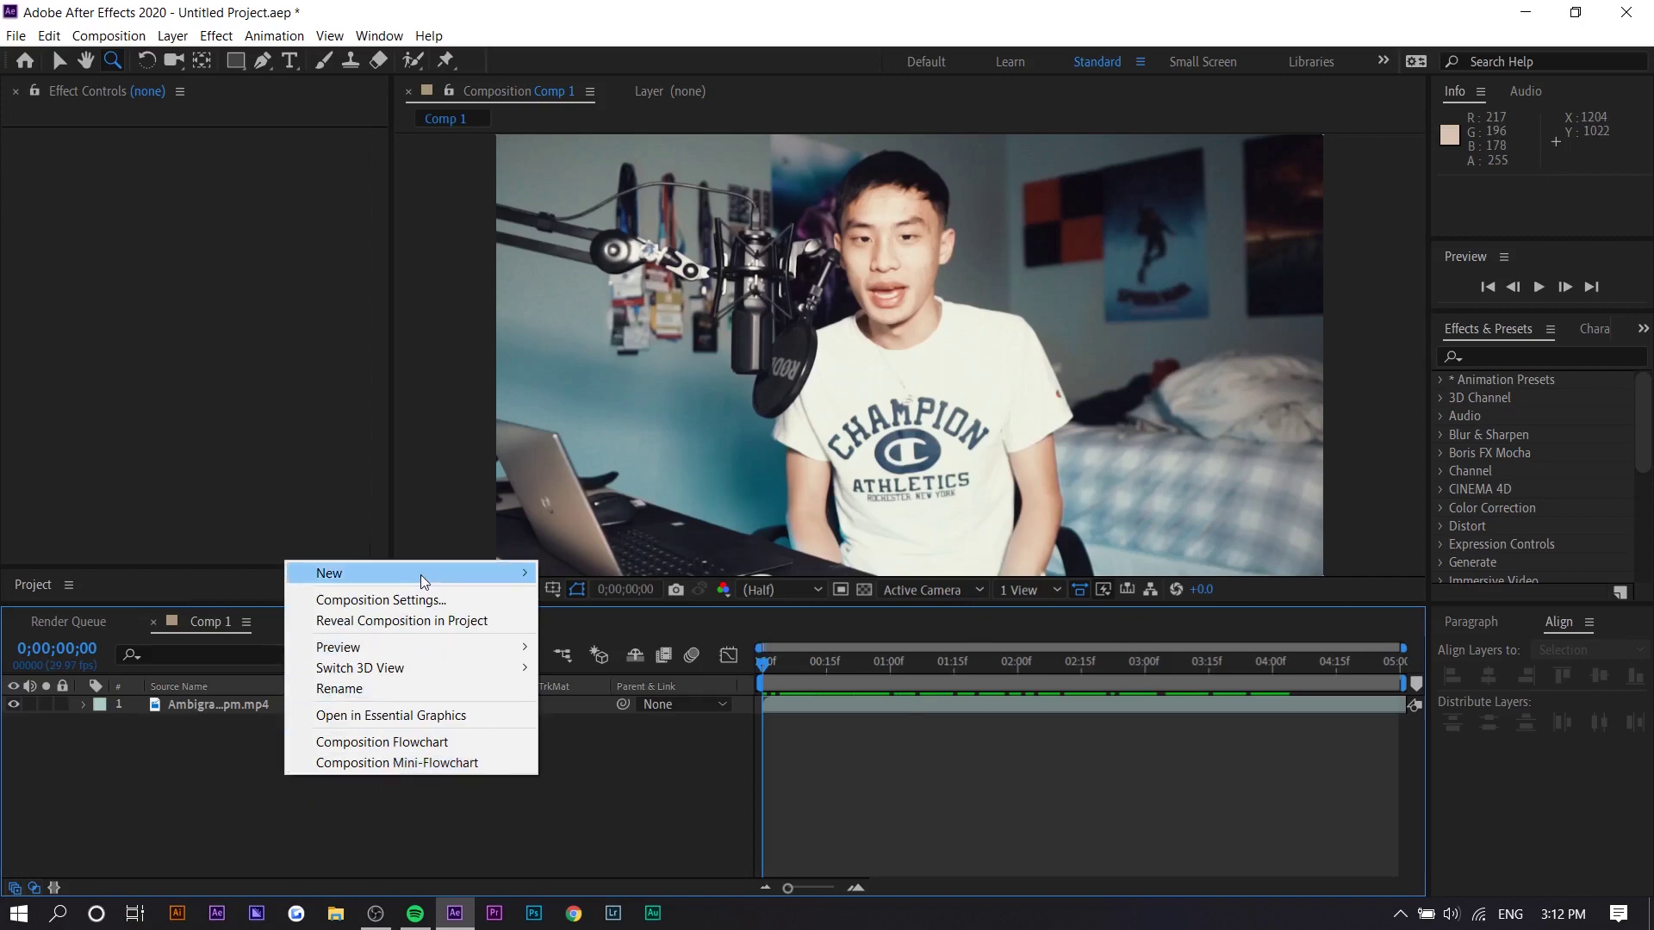
mouse_move(422, 573)
left_click(598, 622)
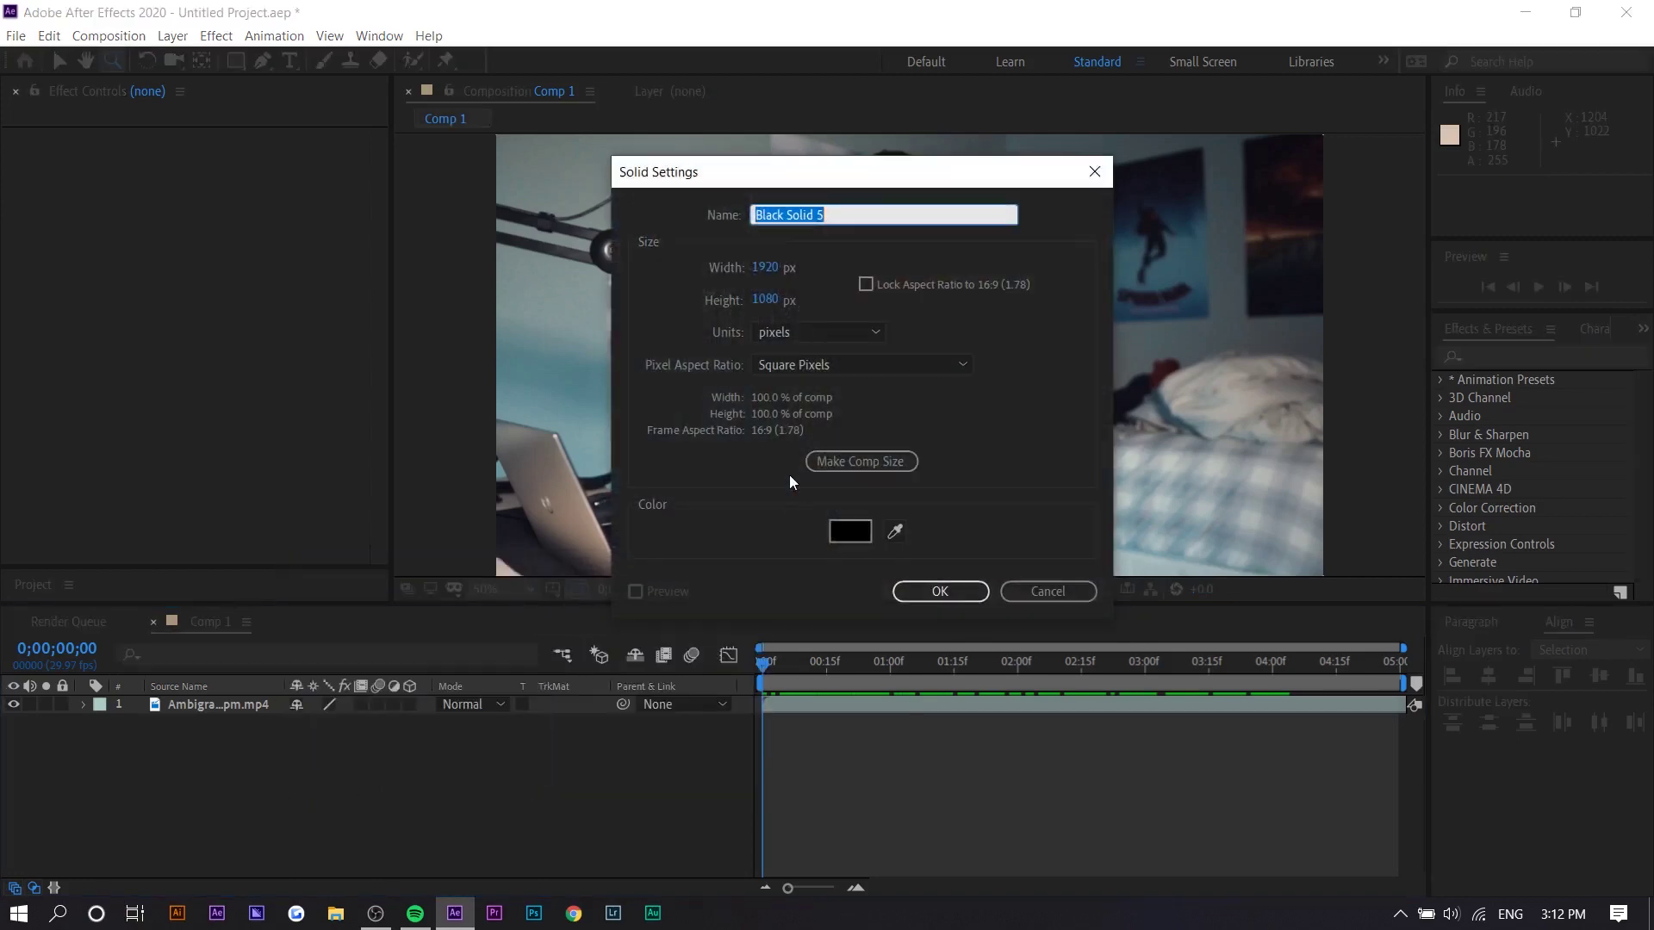
left_click(937, 591)
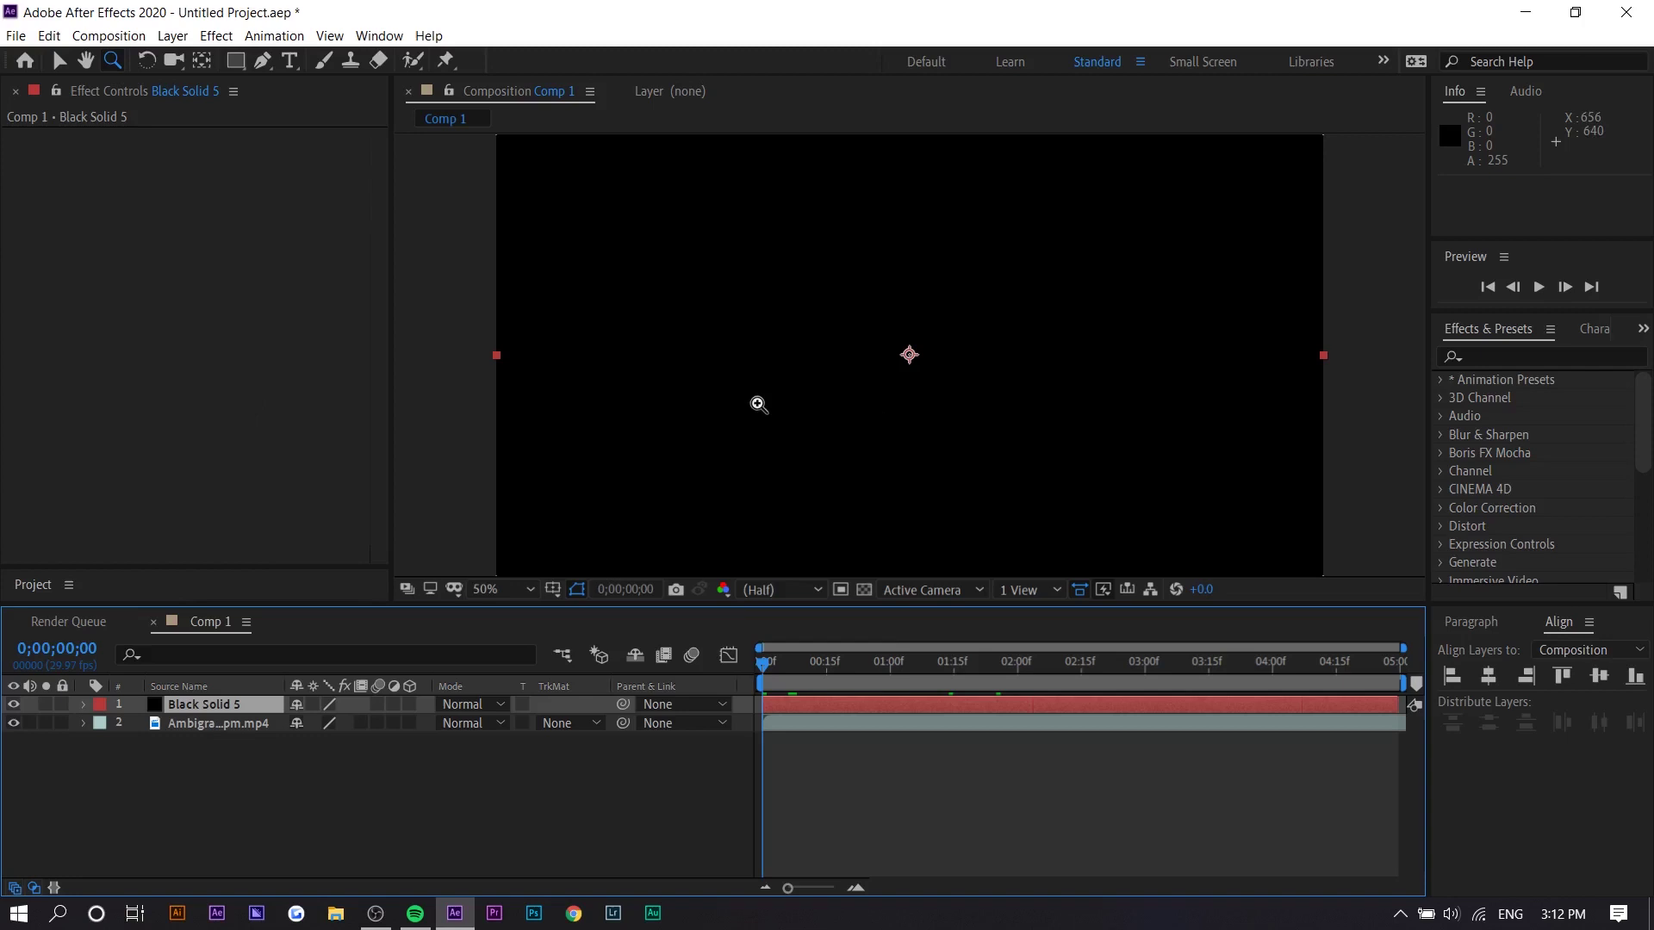
Step: Search Effects & Presets for 'frac' and apply Fractal Noise to the black solid
key("F2")
left_click(1505, 357)
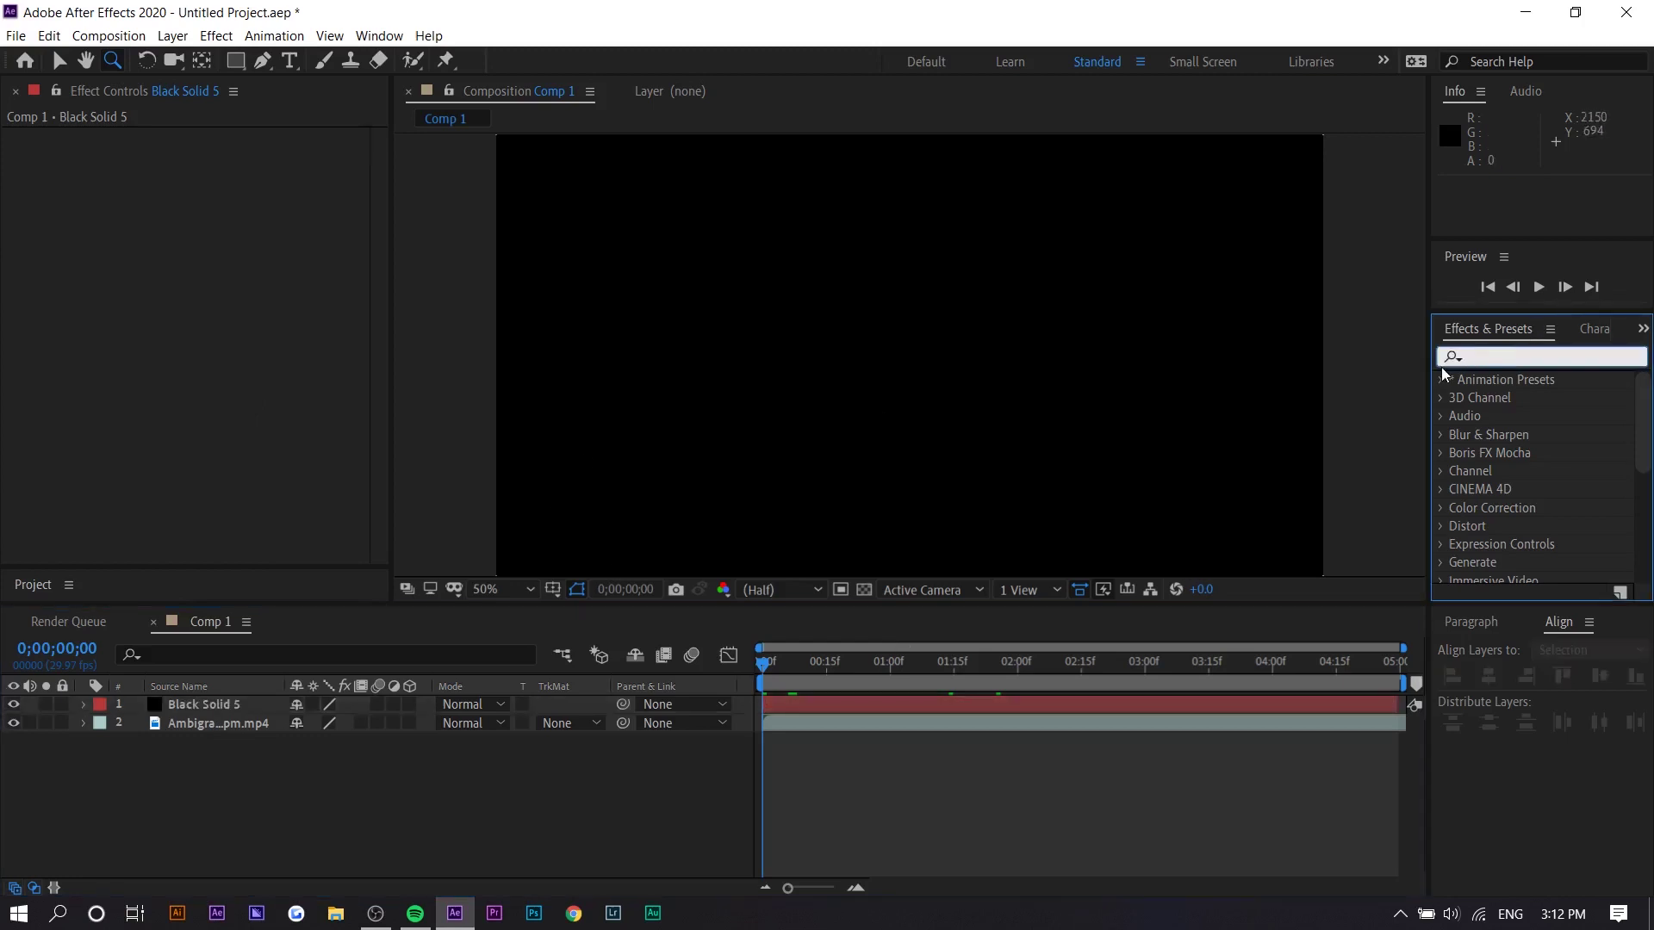
type("frac")
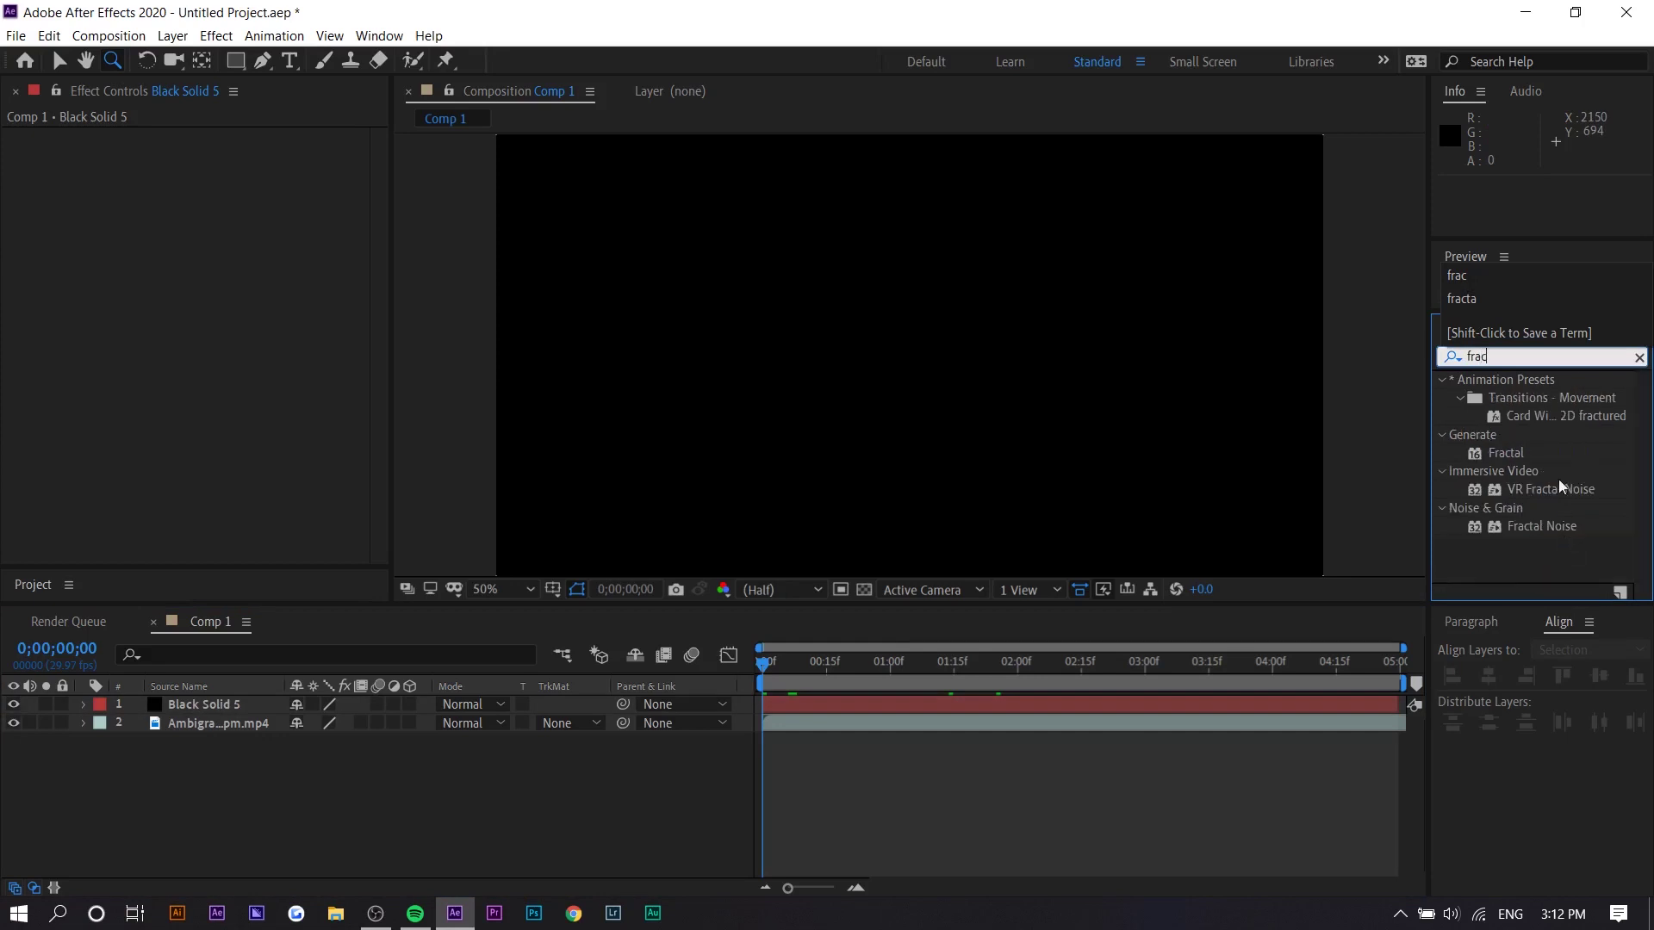
left_click_drag(1573, 527, 956, 703)
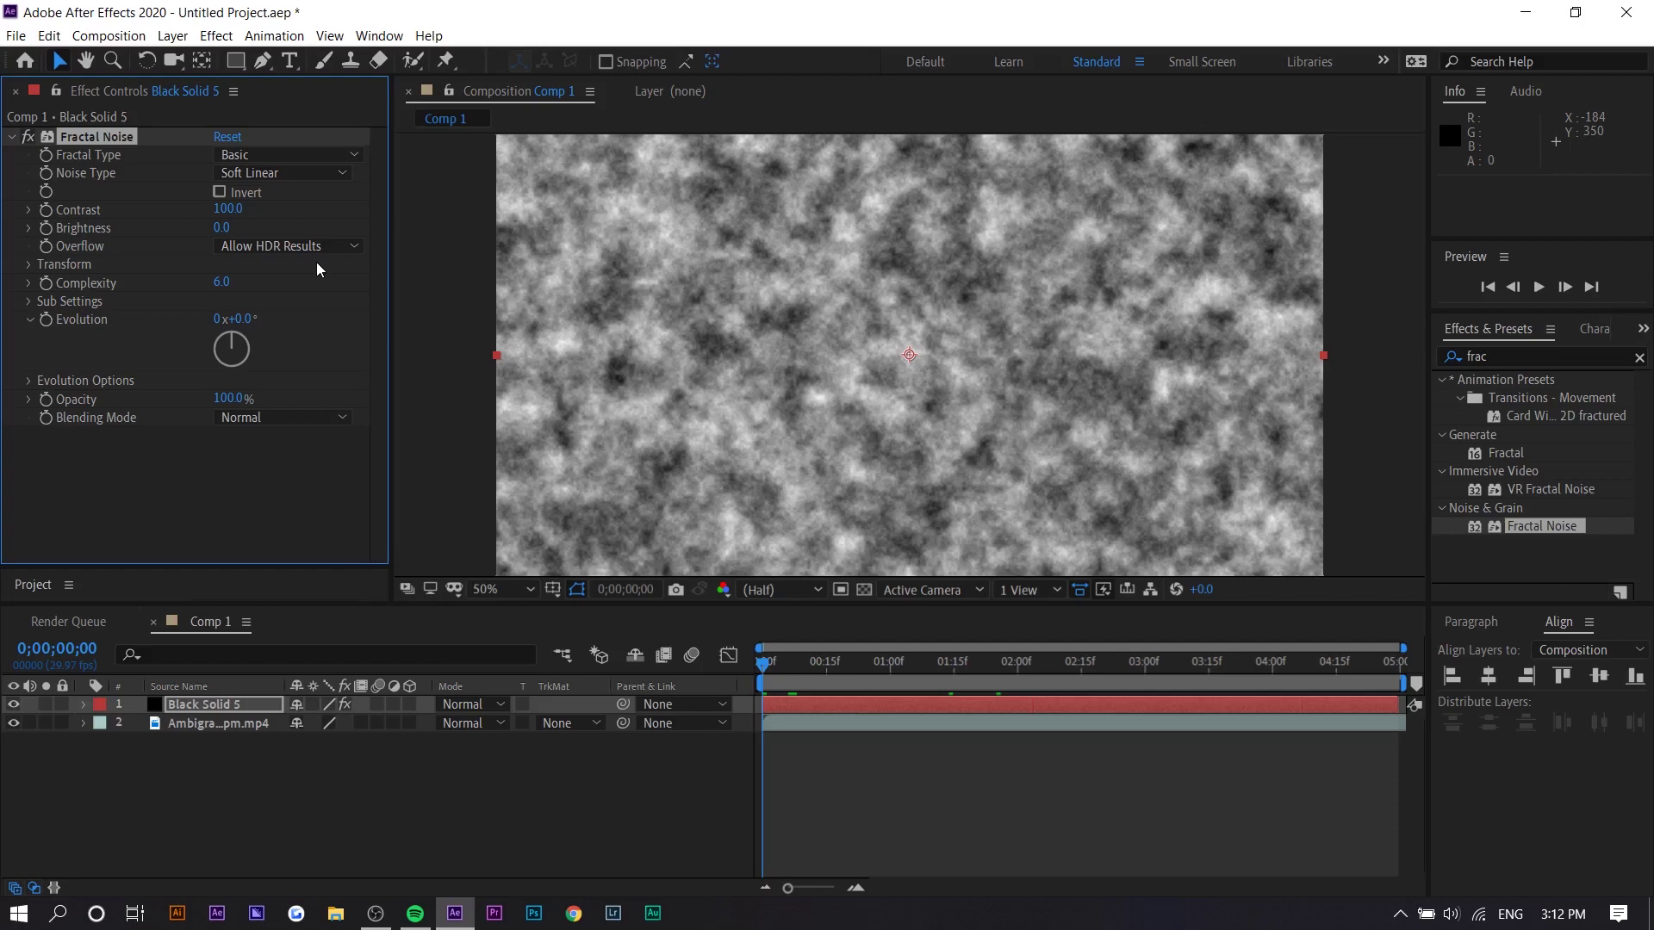
Step: Set Fractal Noise to Spline type with Contrast 353, Brightness -80 and Complexity 1.8
left_click(258, 174)
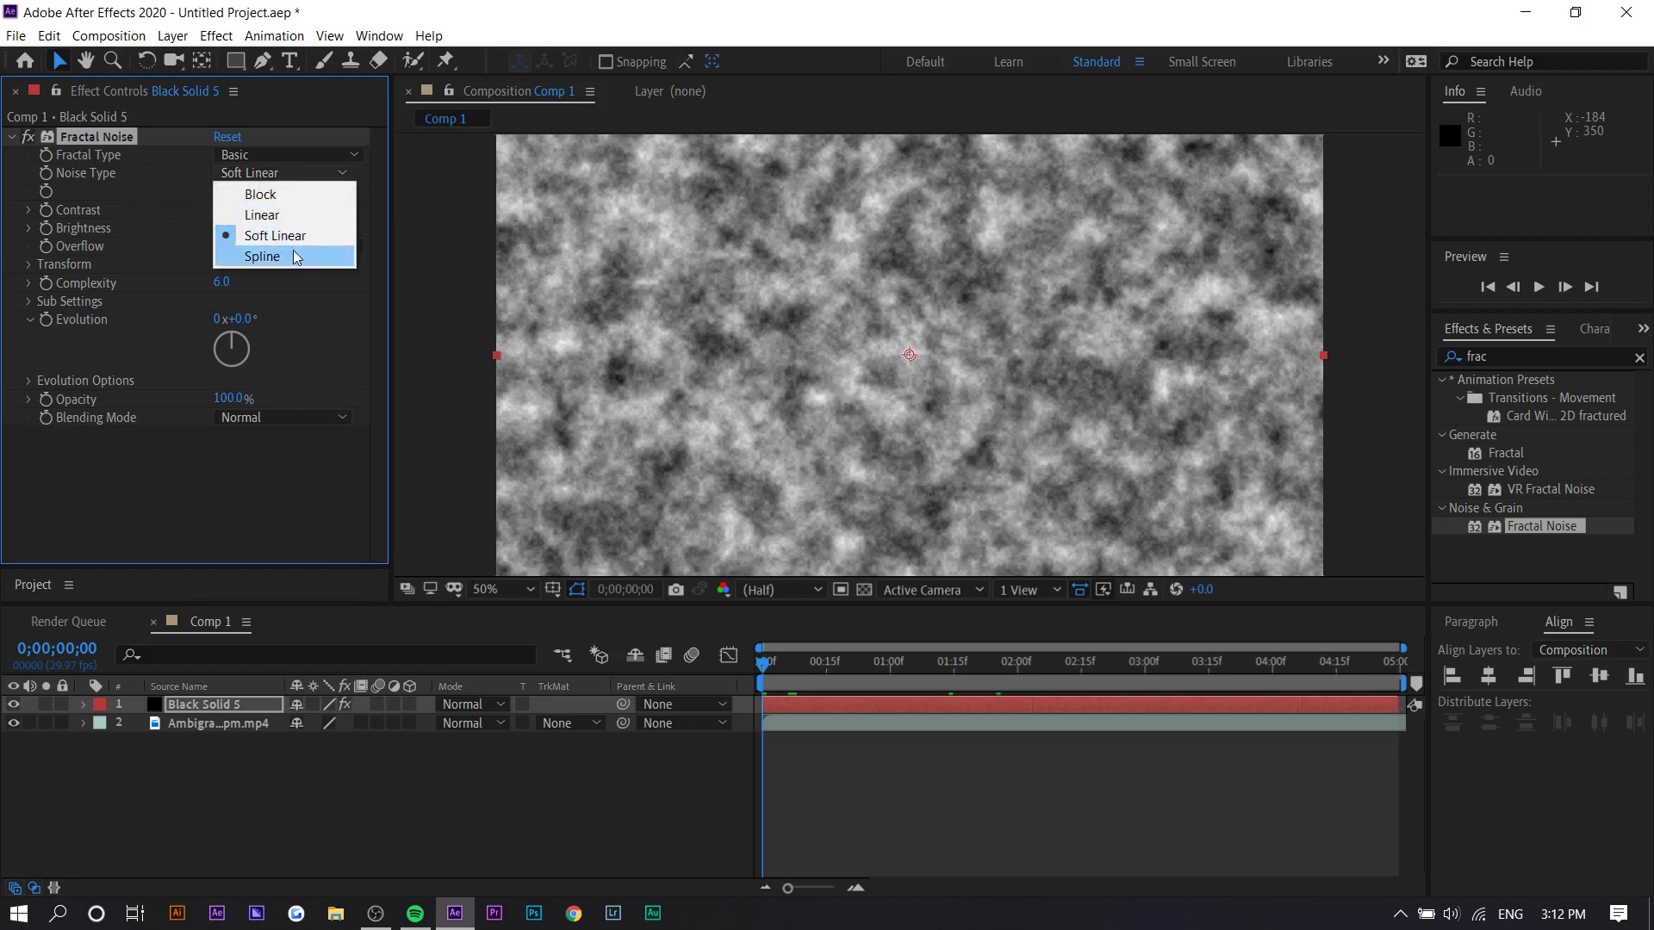
left_click(244, 257)
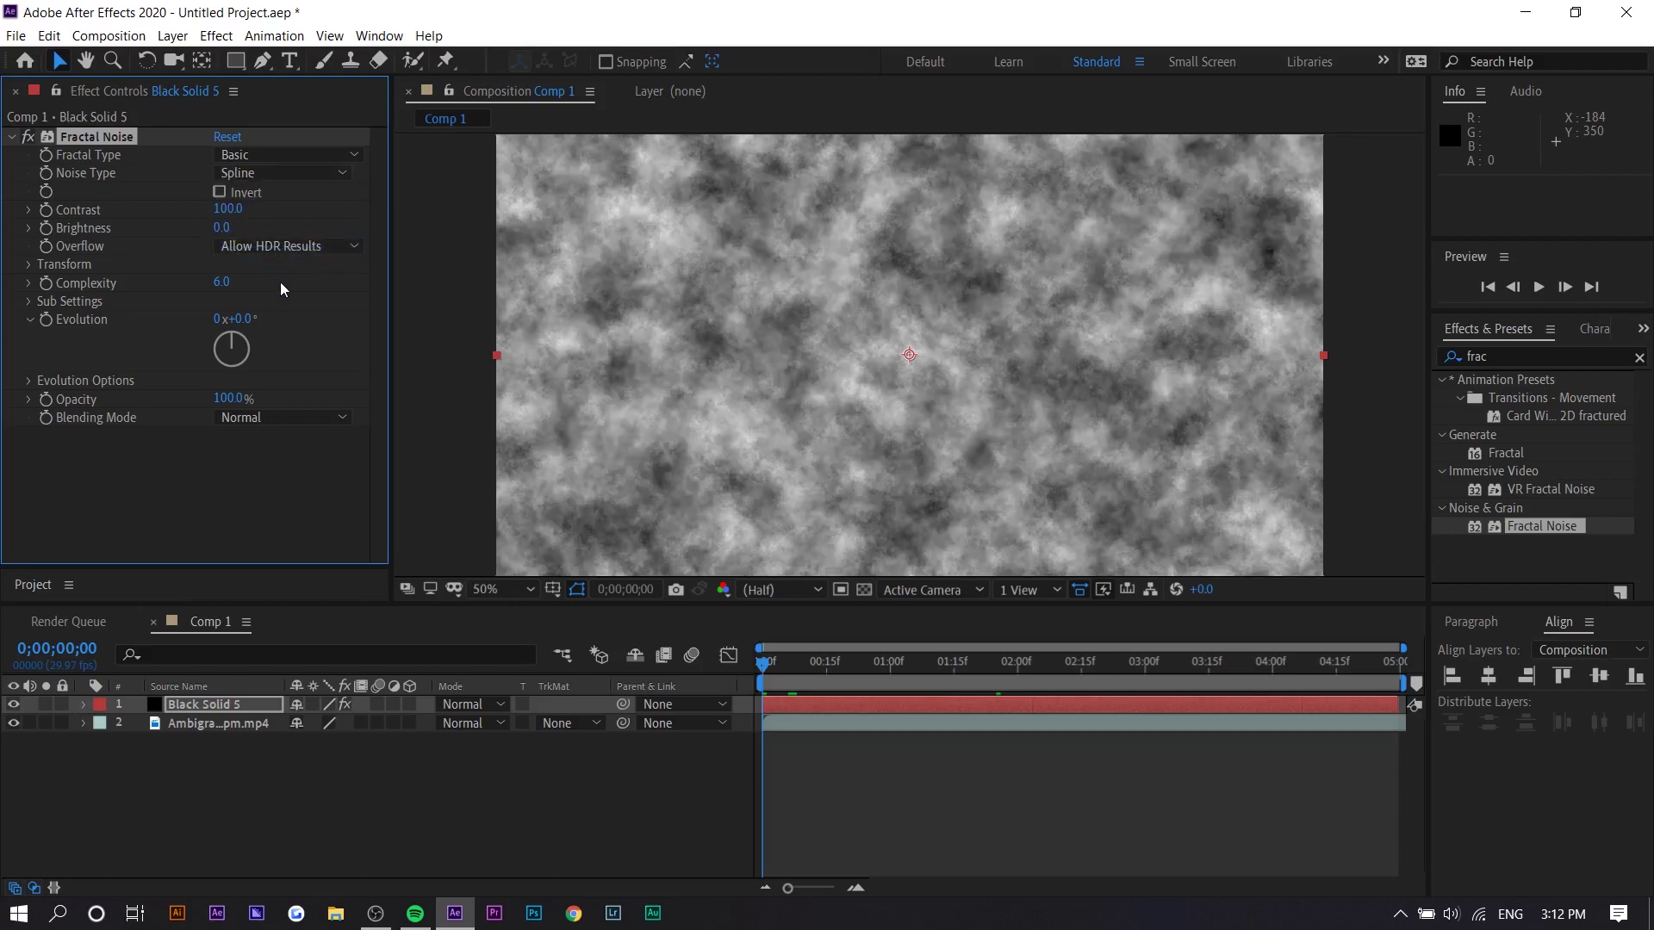
left_click_drag(228, 211, 500, 217)
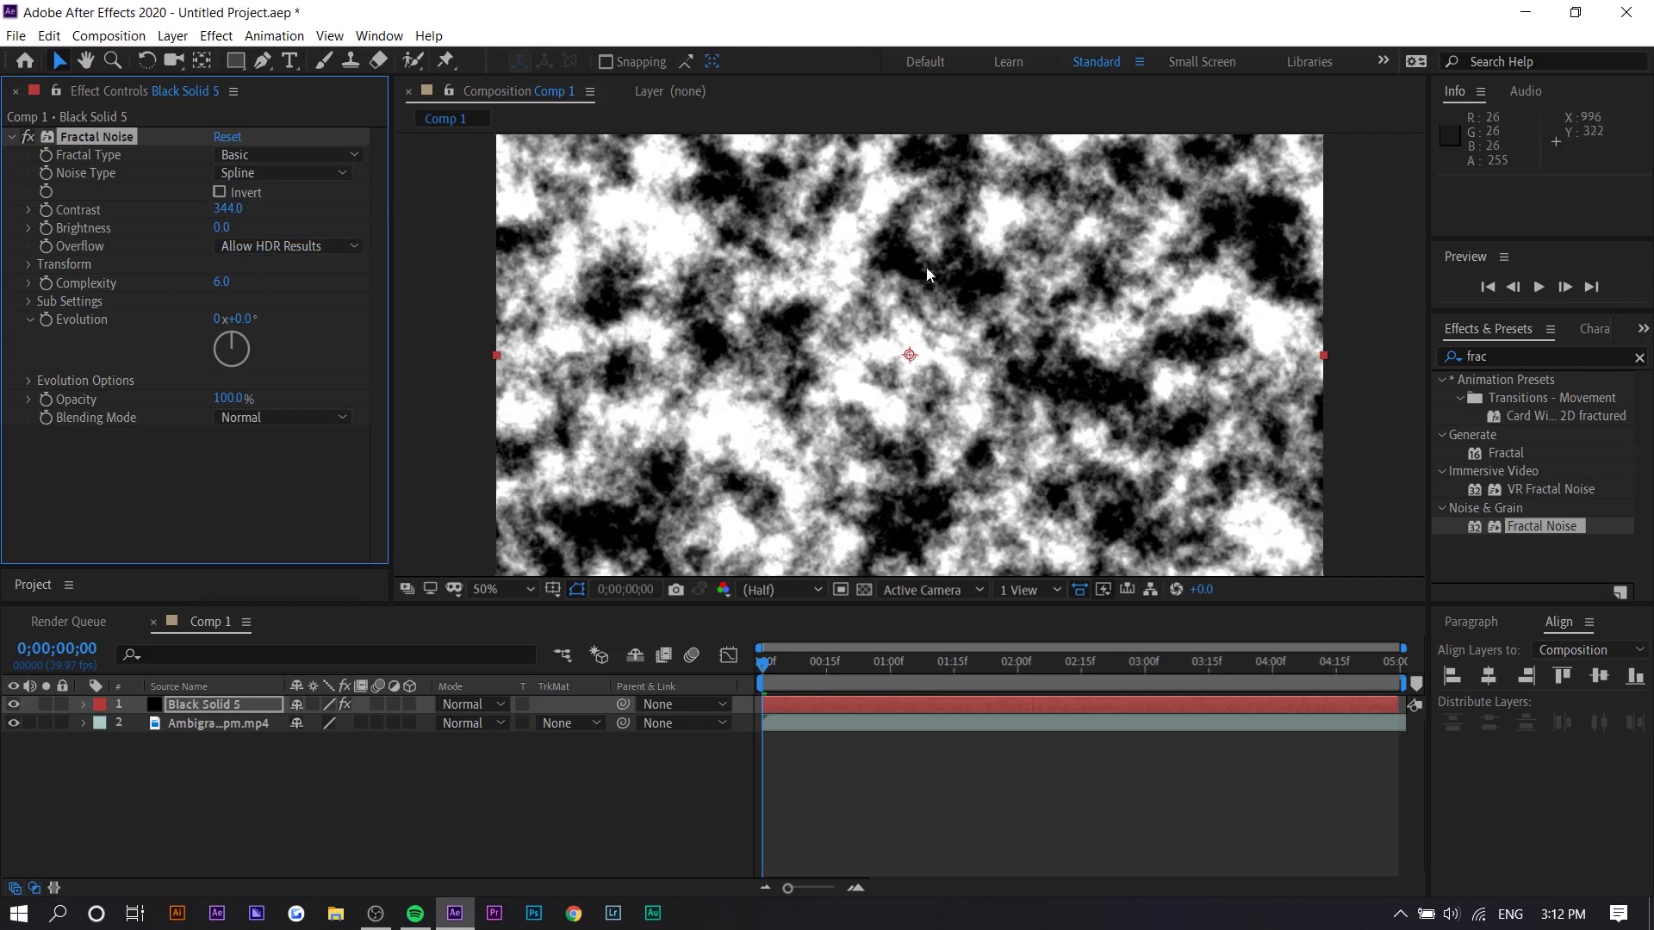
left_click_drag(232, 216, 157, 243)
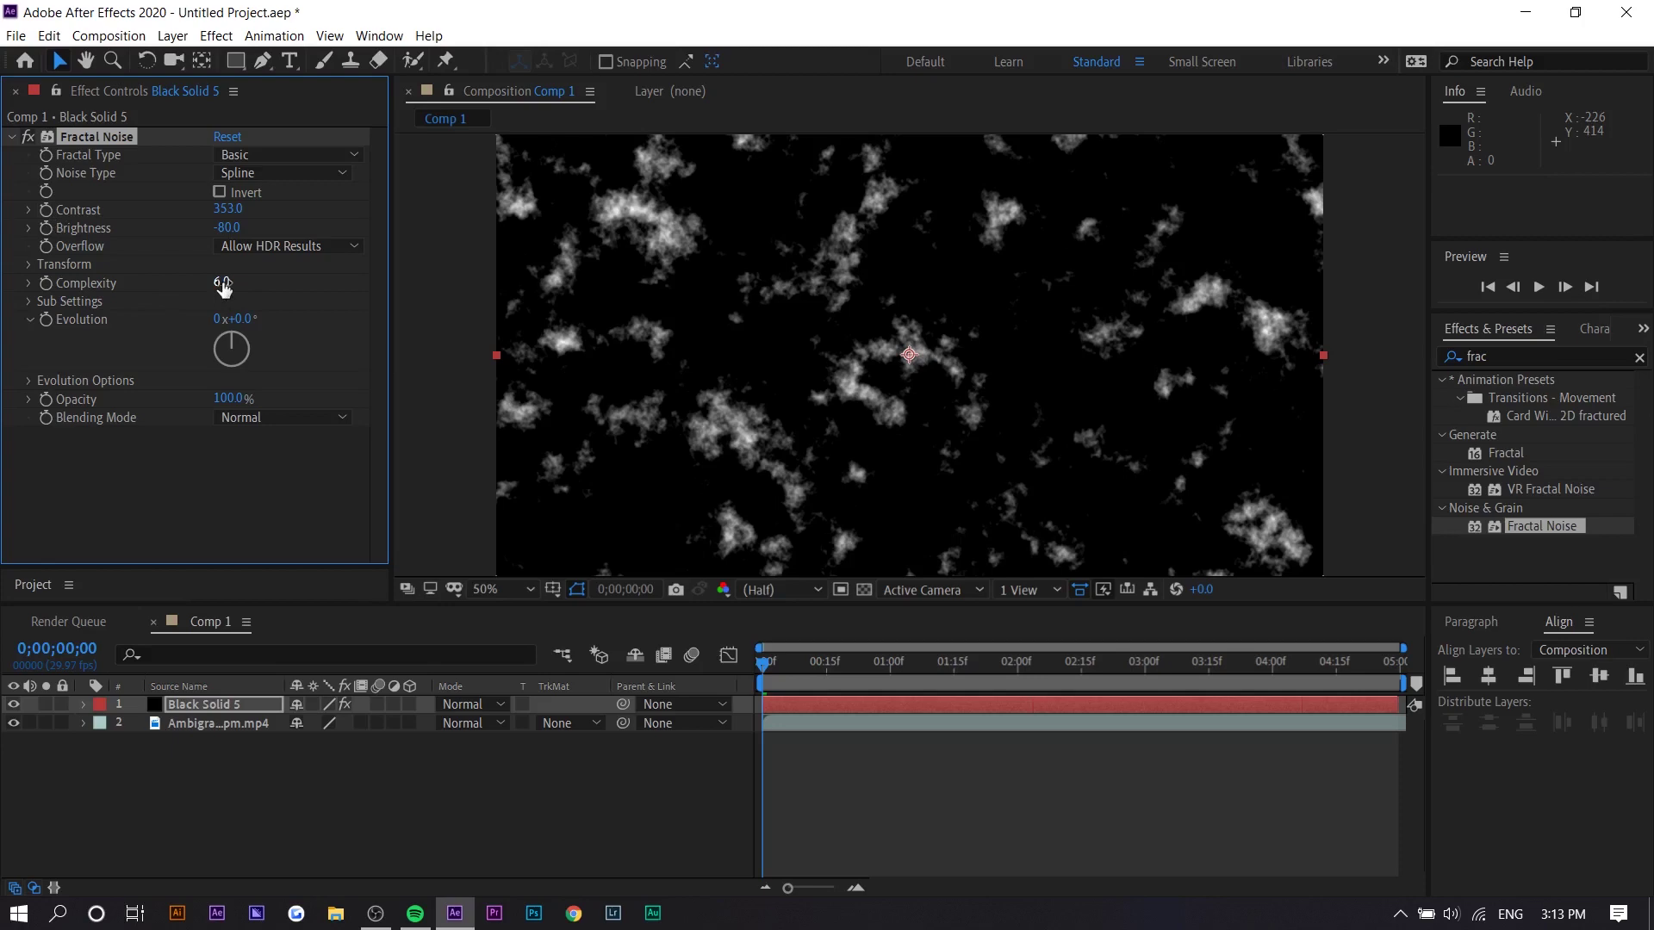
left_click_drag(223, 287, 5, 274)
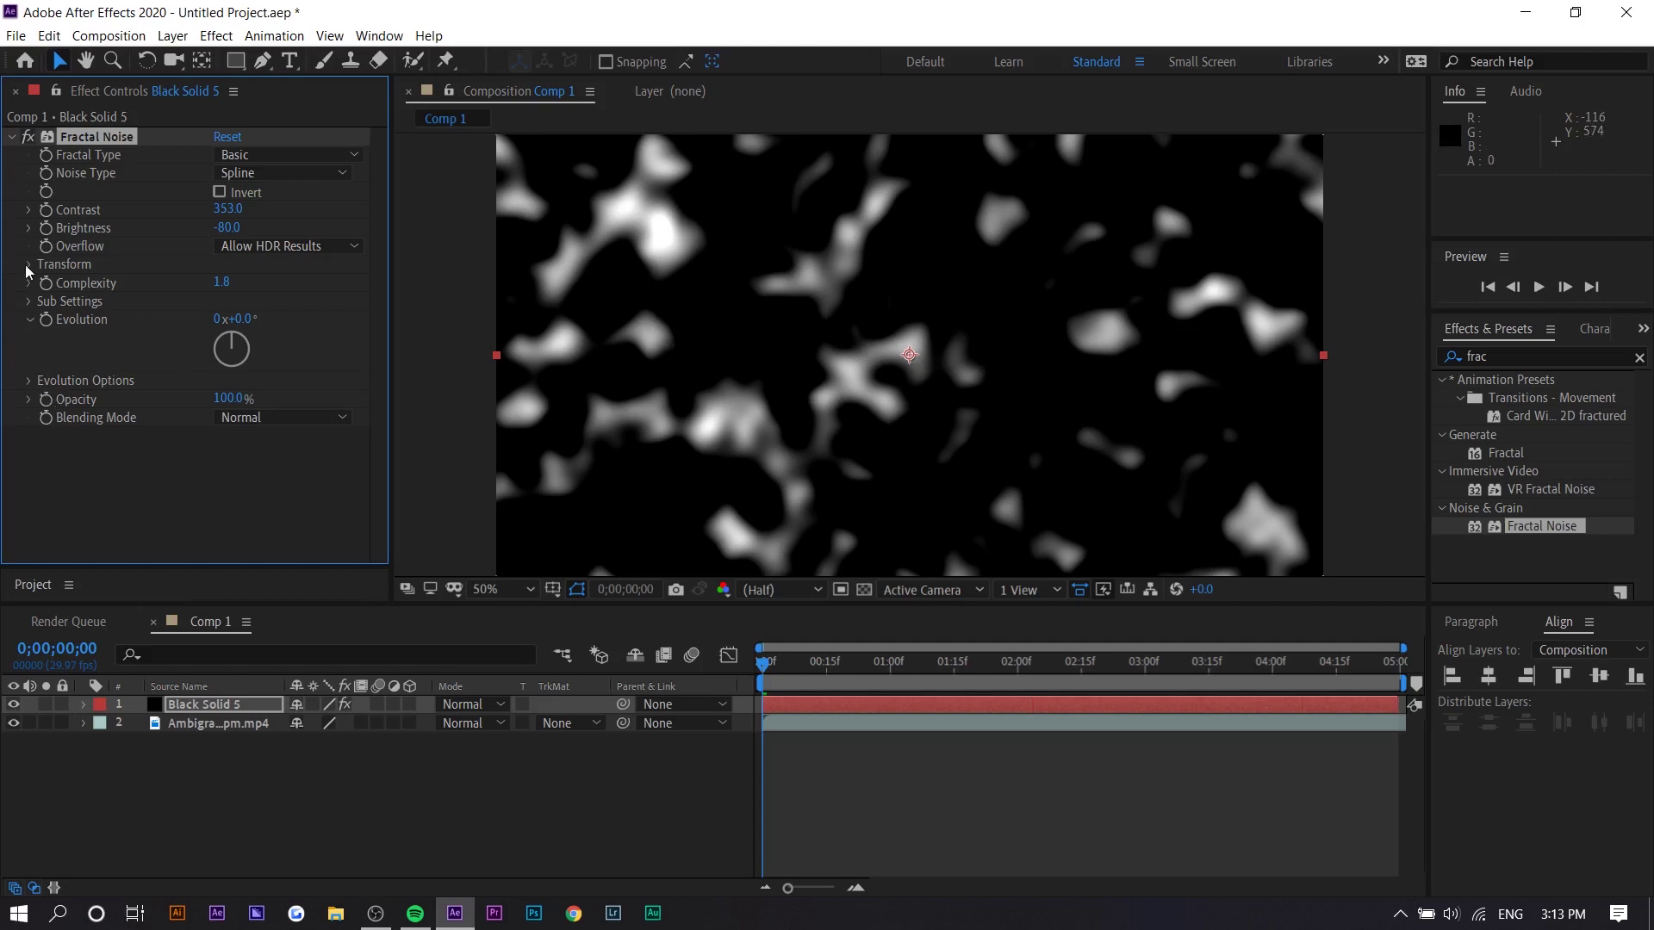
Step: Raise the Fractal Noise Transform Scale to 222 and turn on Invert
left_click(35, 266)
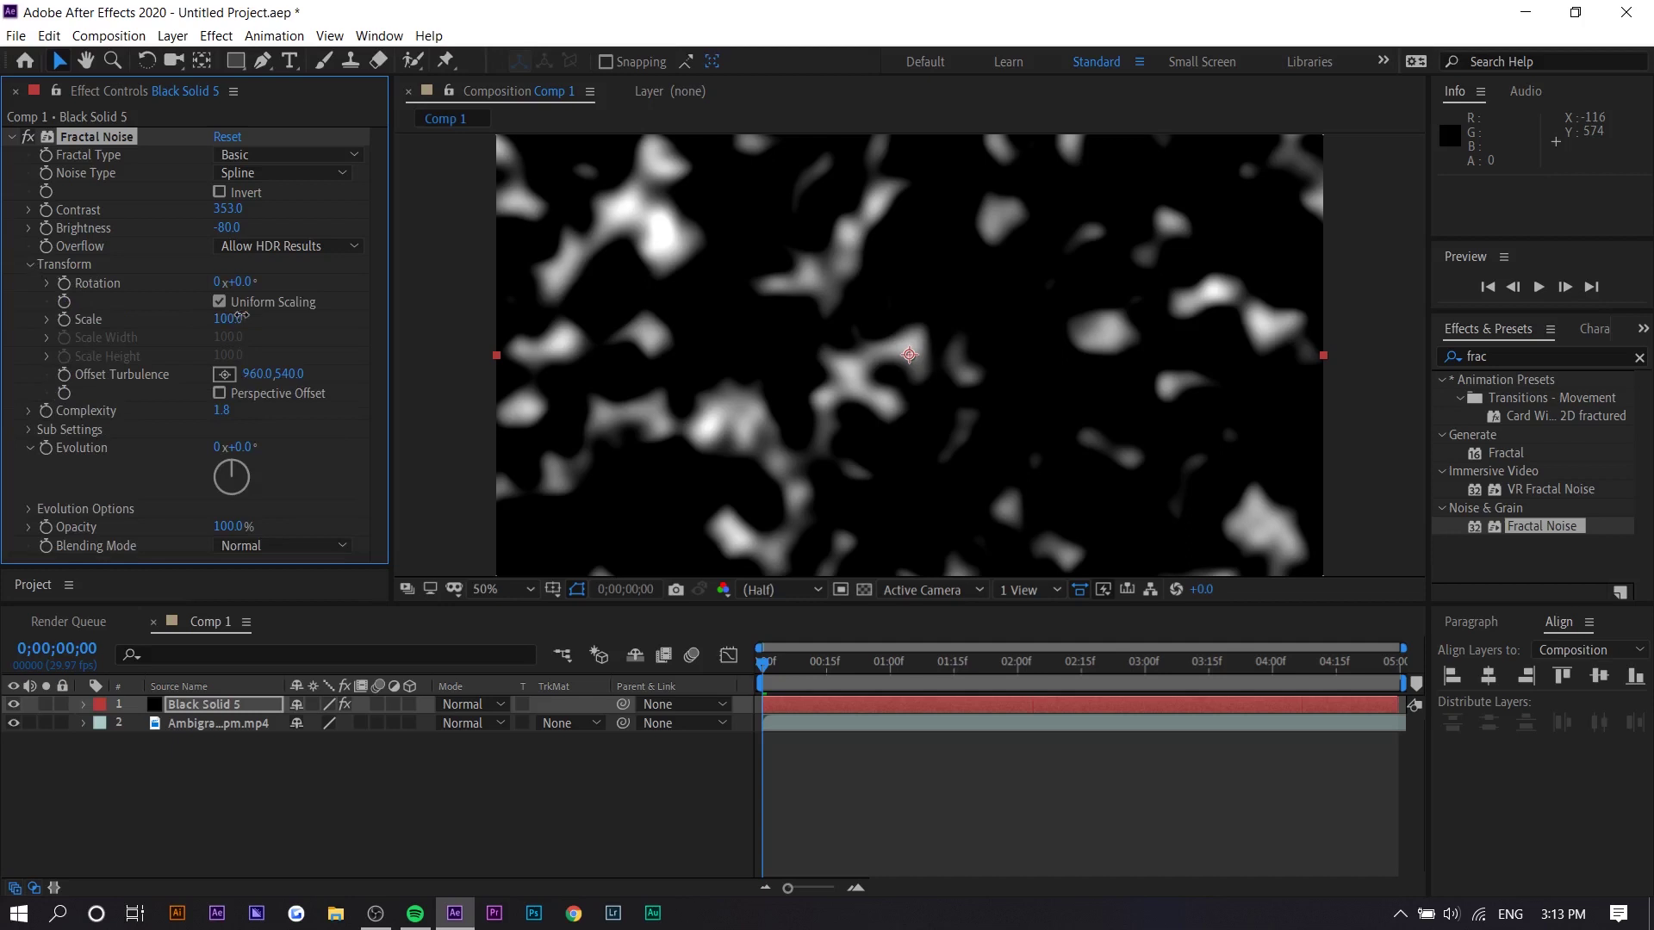
left_click_drag(226, 319, 353, 325)
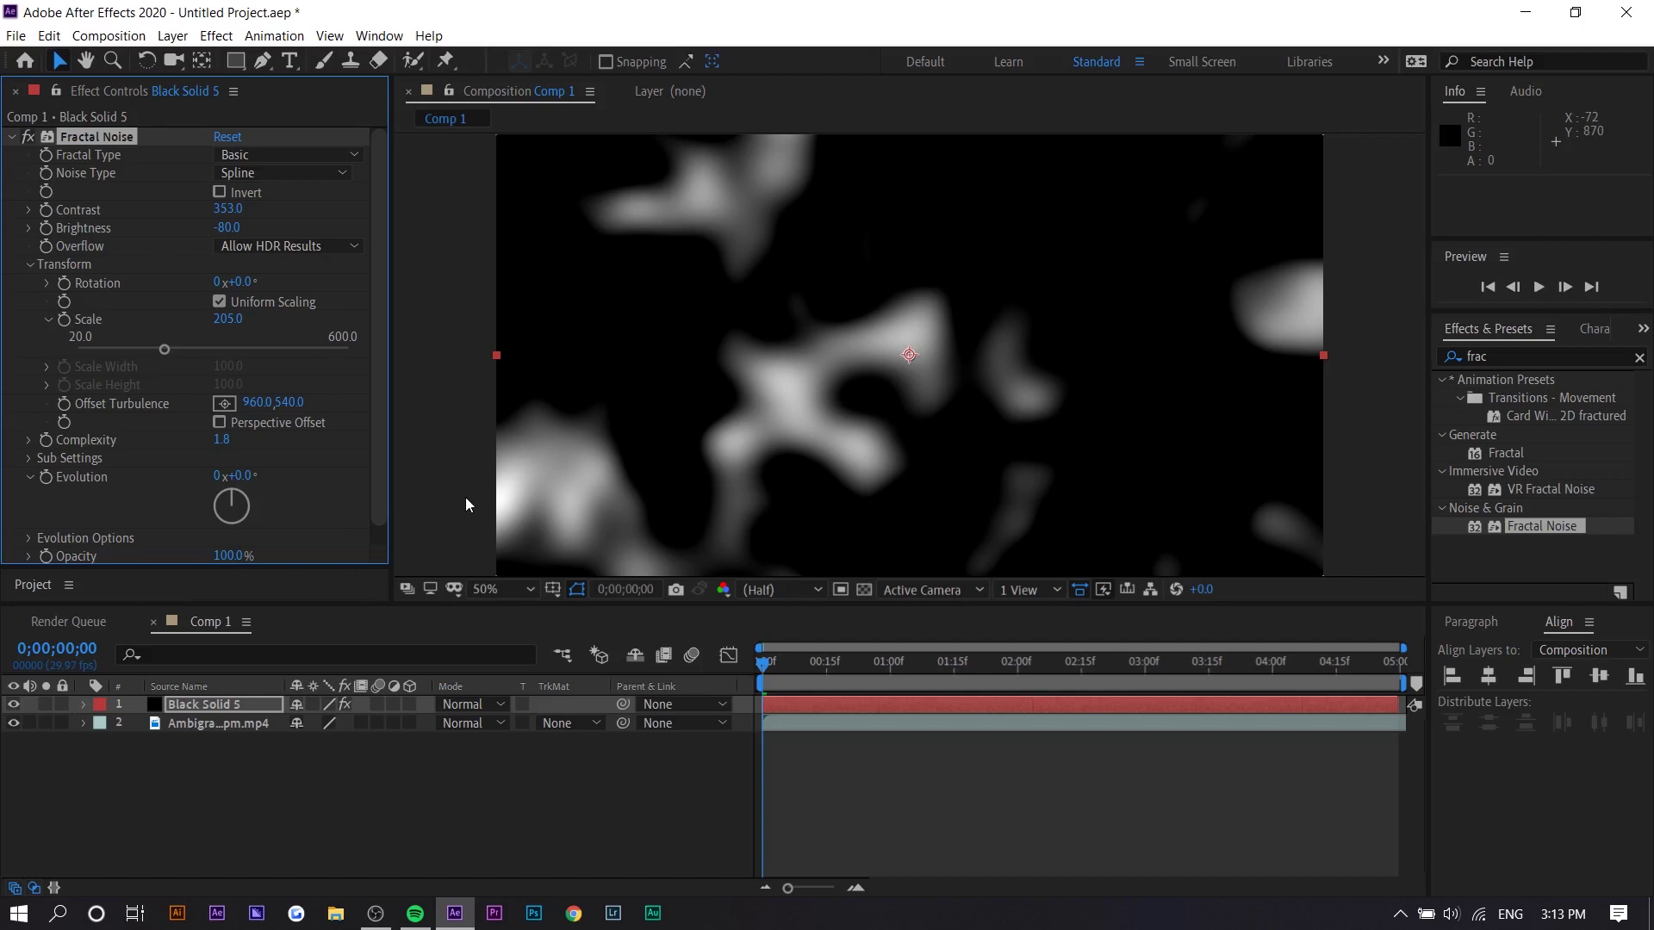
left_click_drag(226, 319, 248, 319)
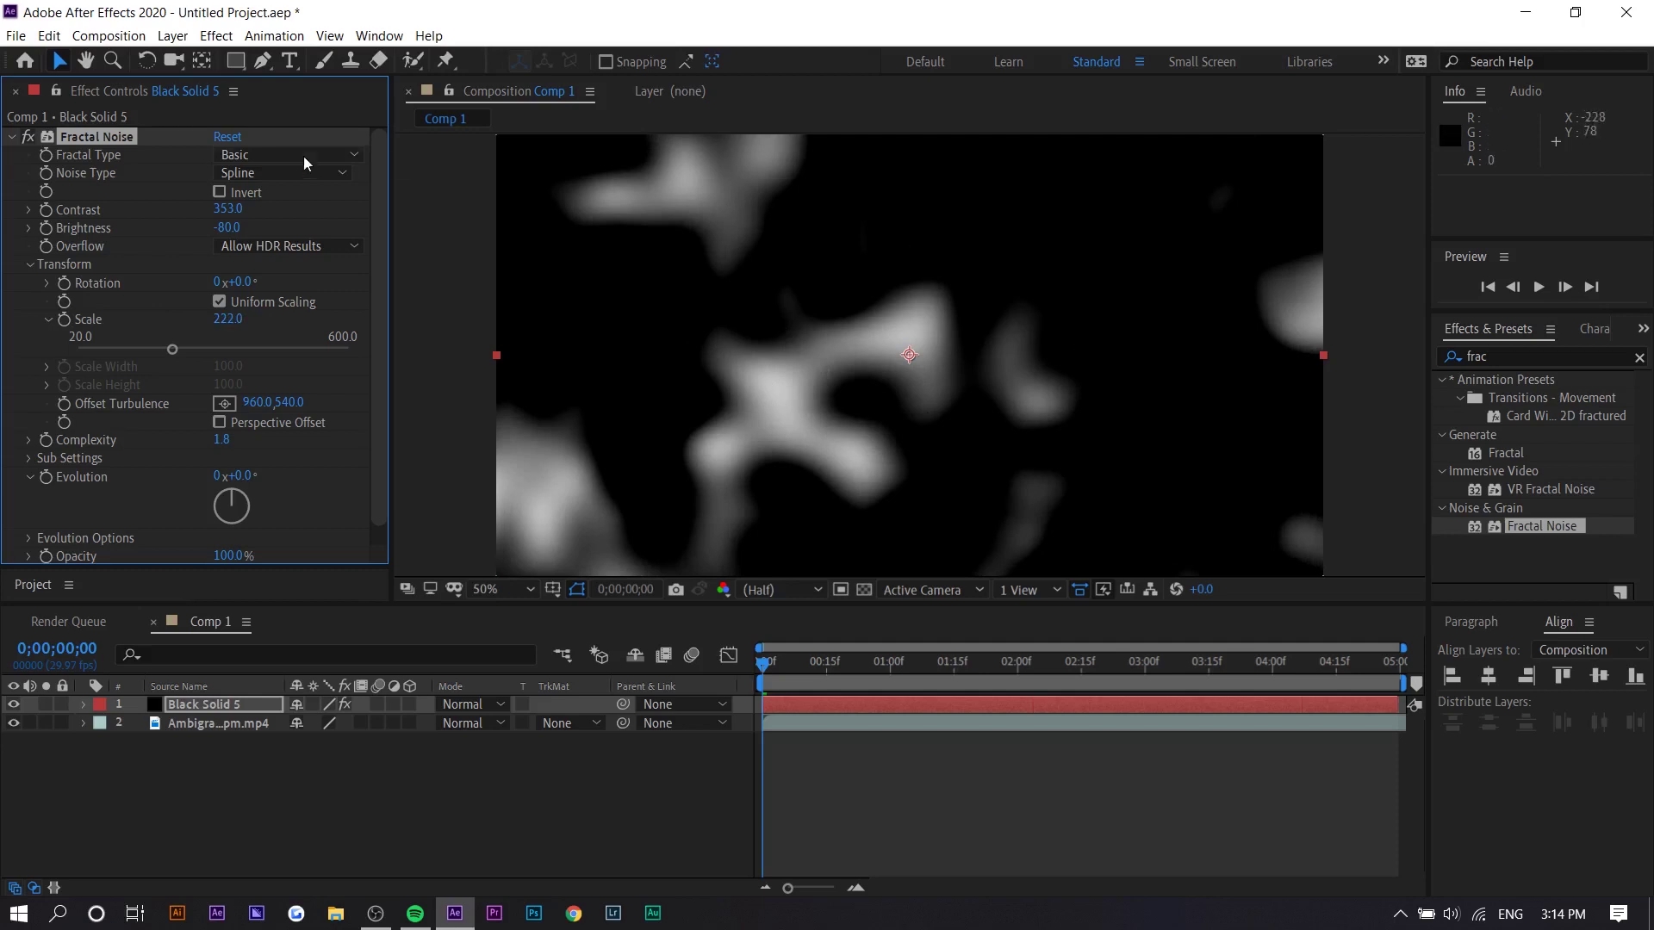
left_click(244, 193)
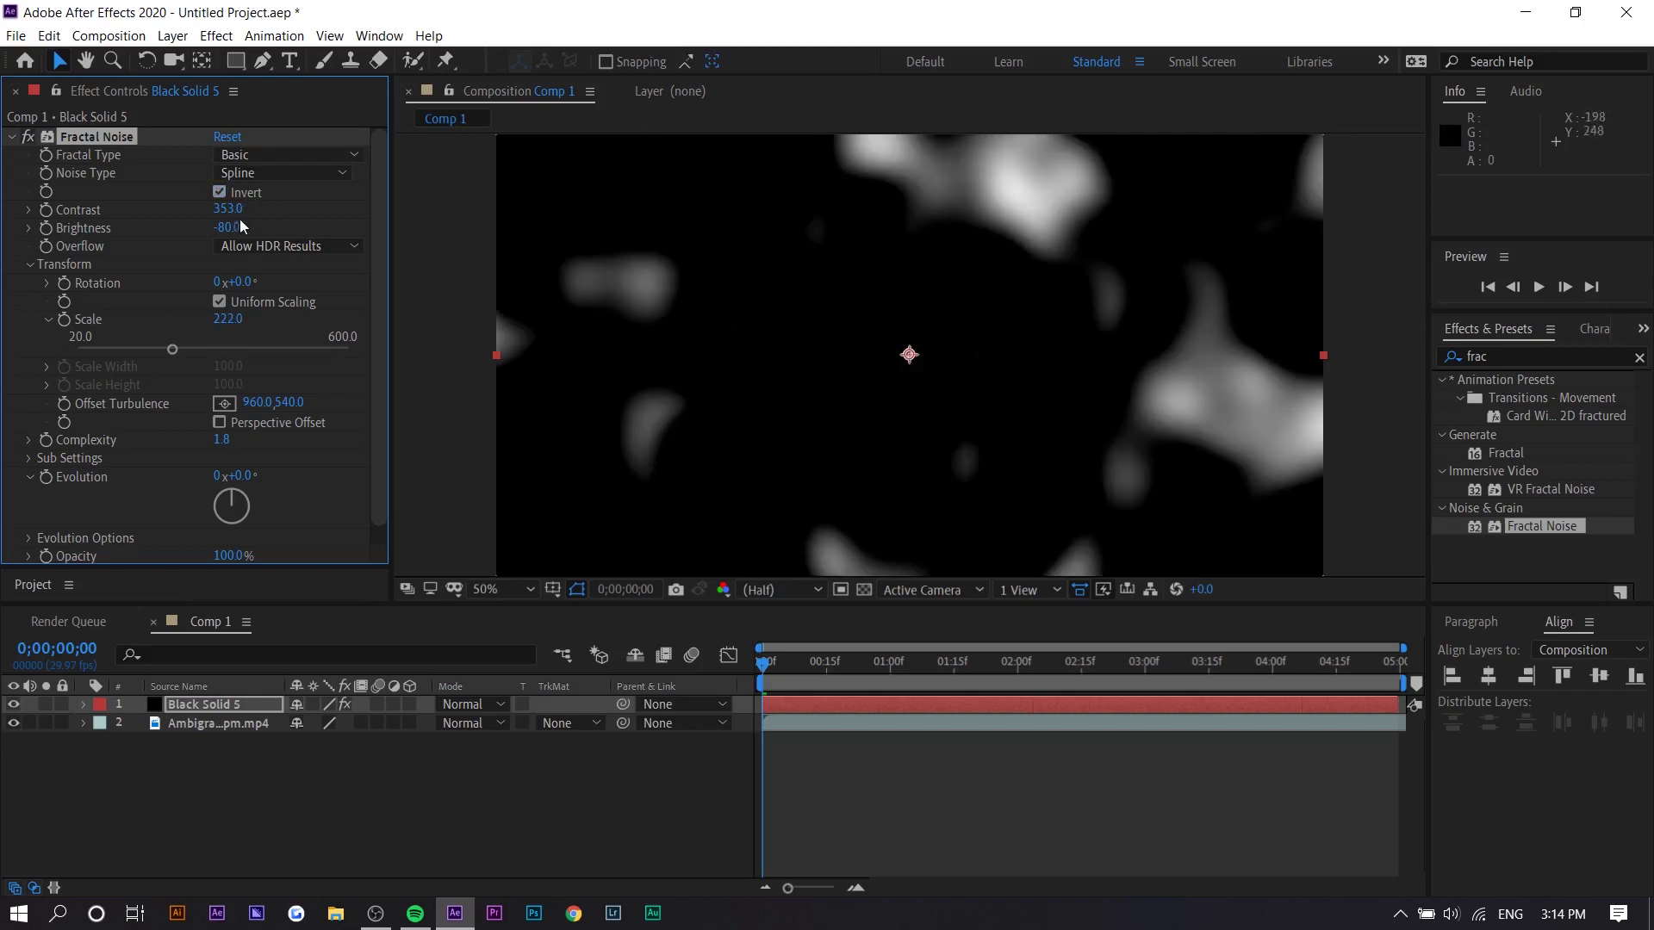
scroll(93, 476, "down", 1)
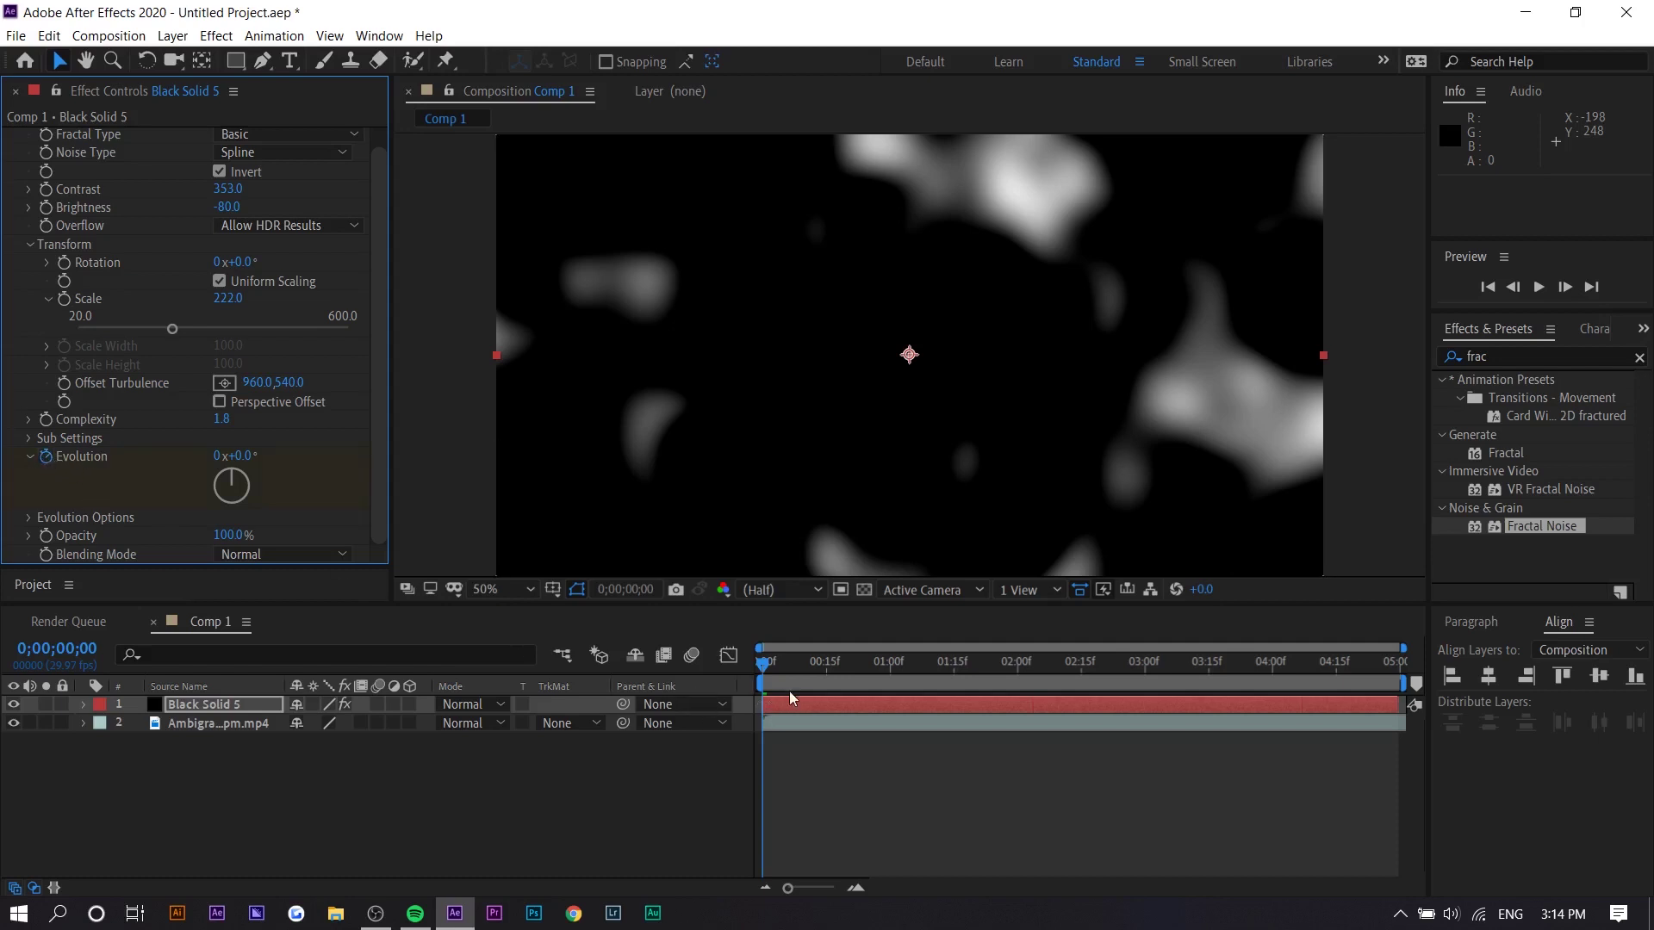
Step: Add a second Evolution keyframe later on Black Solid 5 and preview the morphing noise
left_click(840, 705)
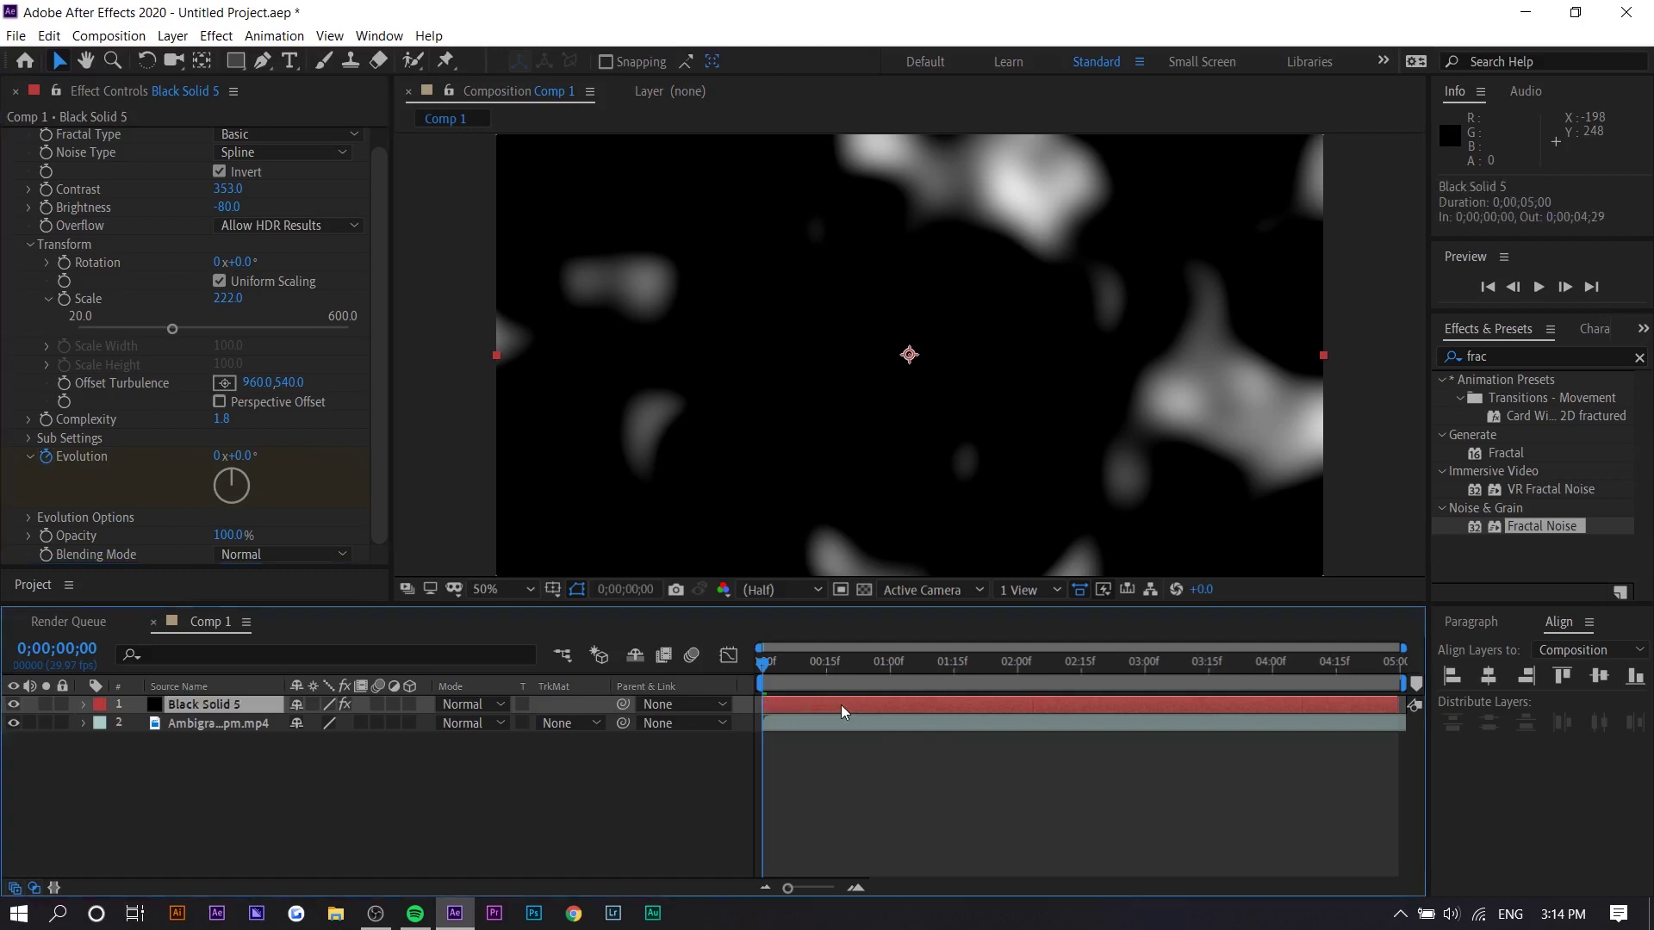
key("u")
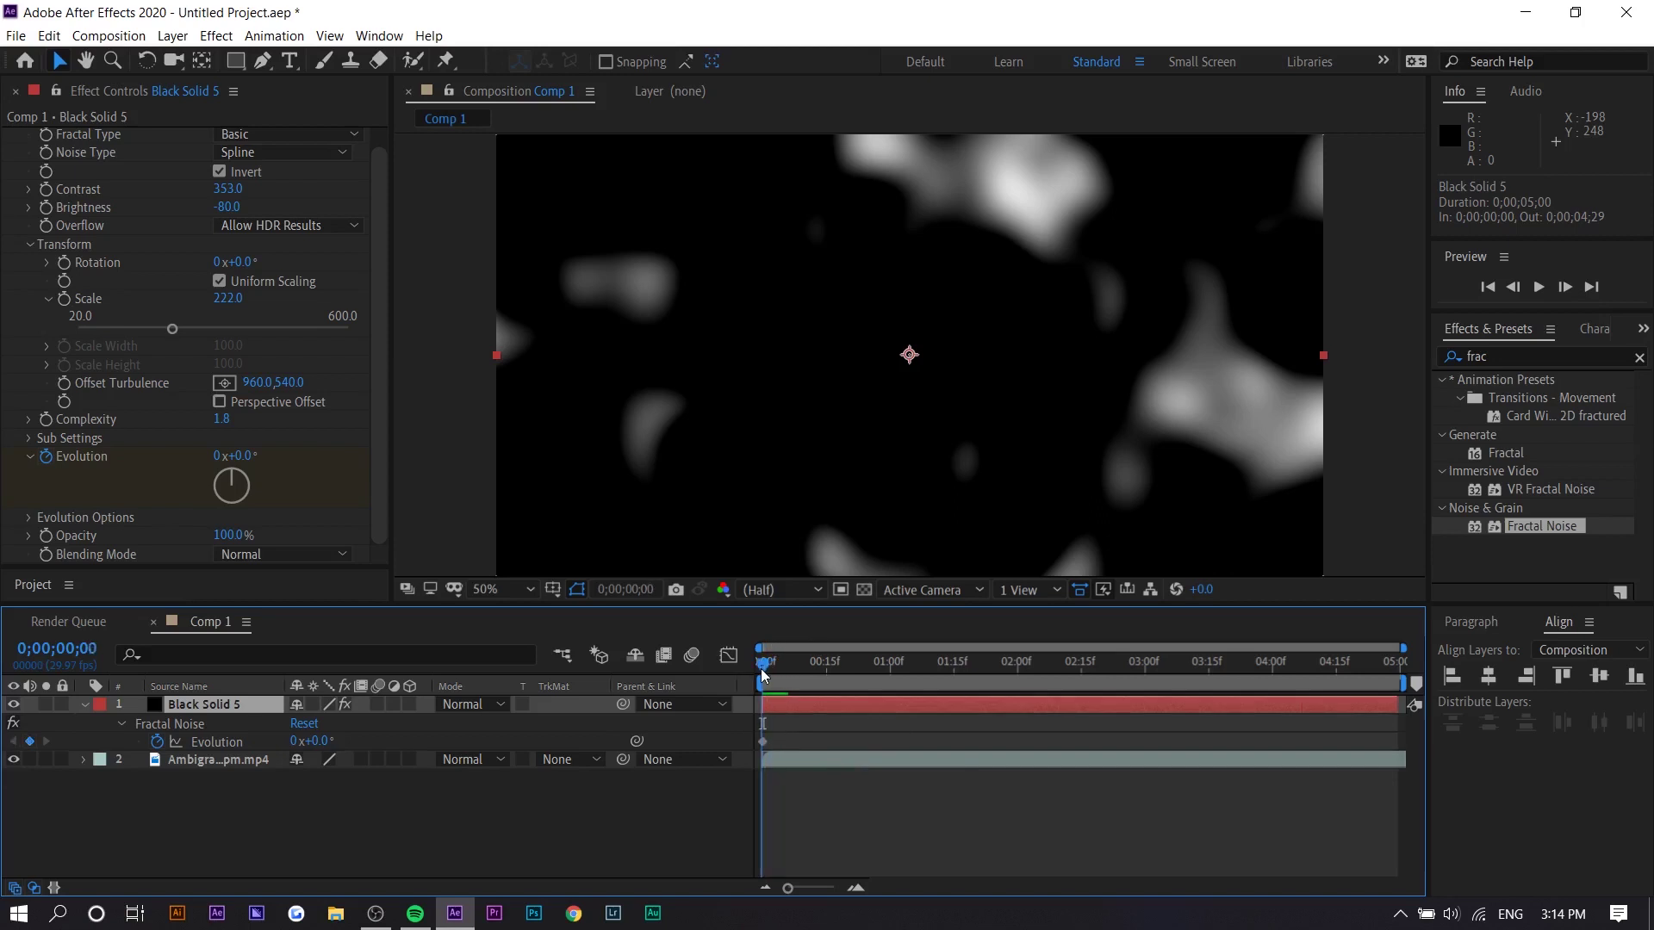
left_click(873, 662)
left_click_drag(243, 456, 542, 487)
left_click_drag(835, 662, 1399, 762)
key("space")
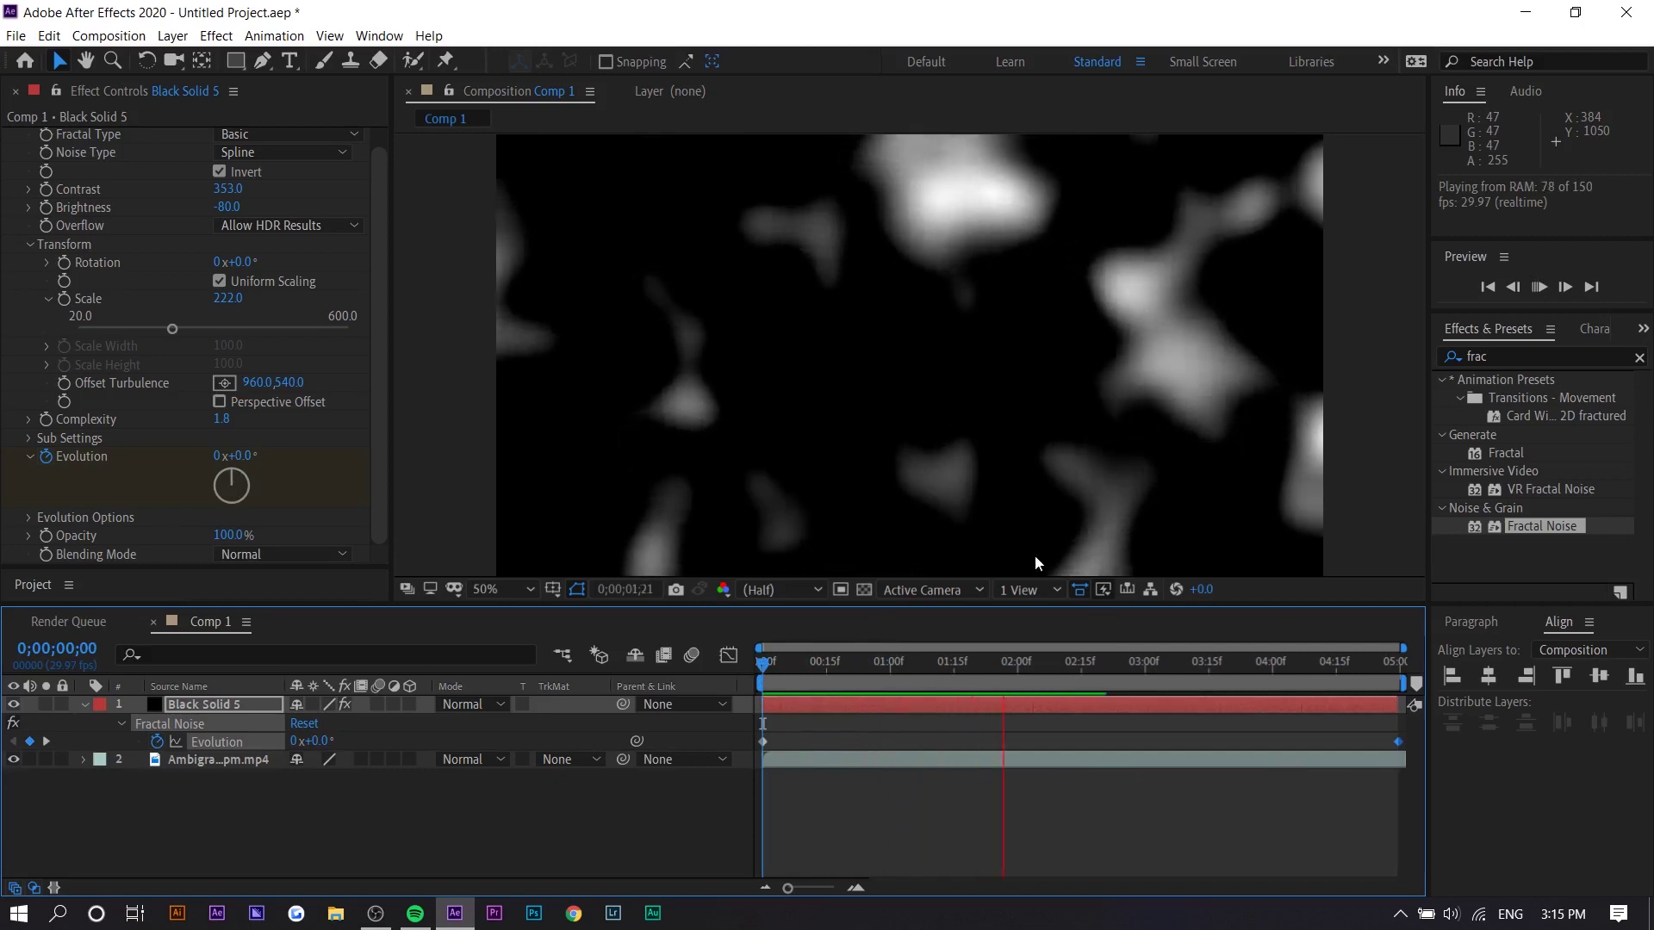
Step: Raise the second Evolution keyframe to about 352° and move it to 0;00;04;29, then preview
left_click_drag(1399, 741, 1127, 741)
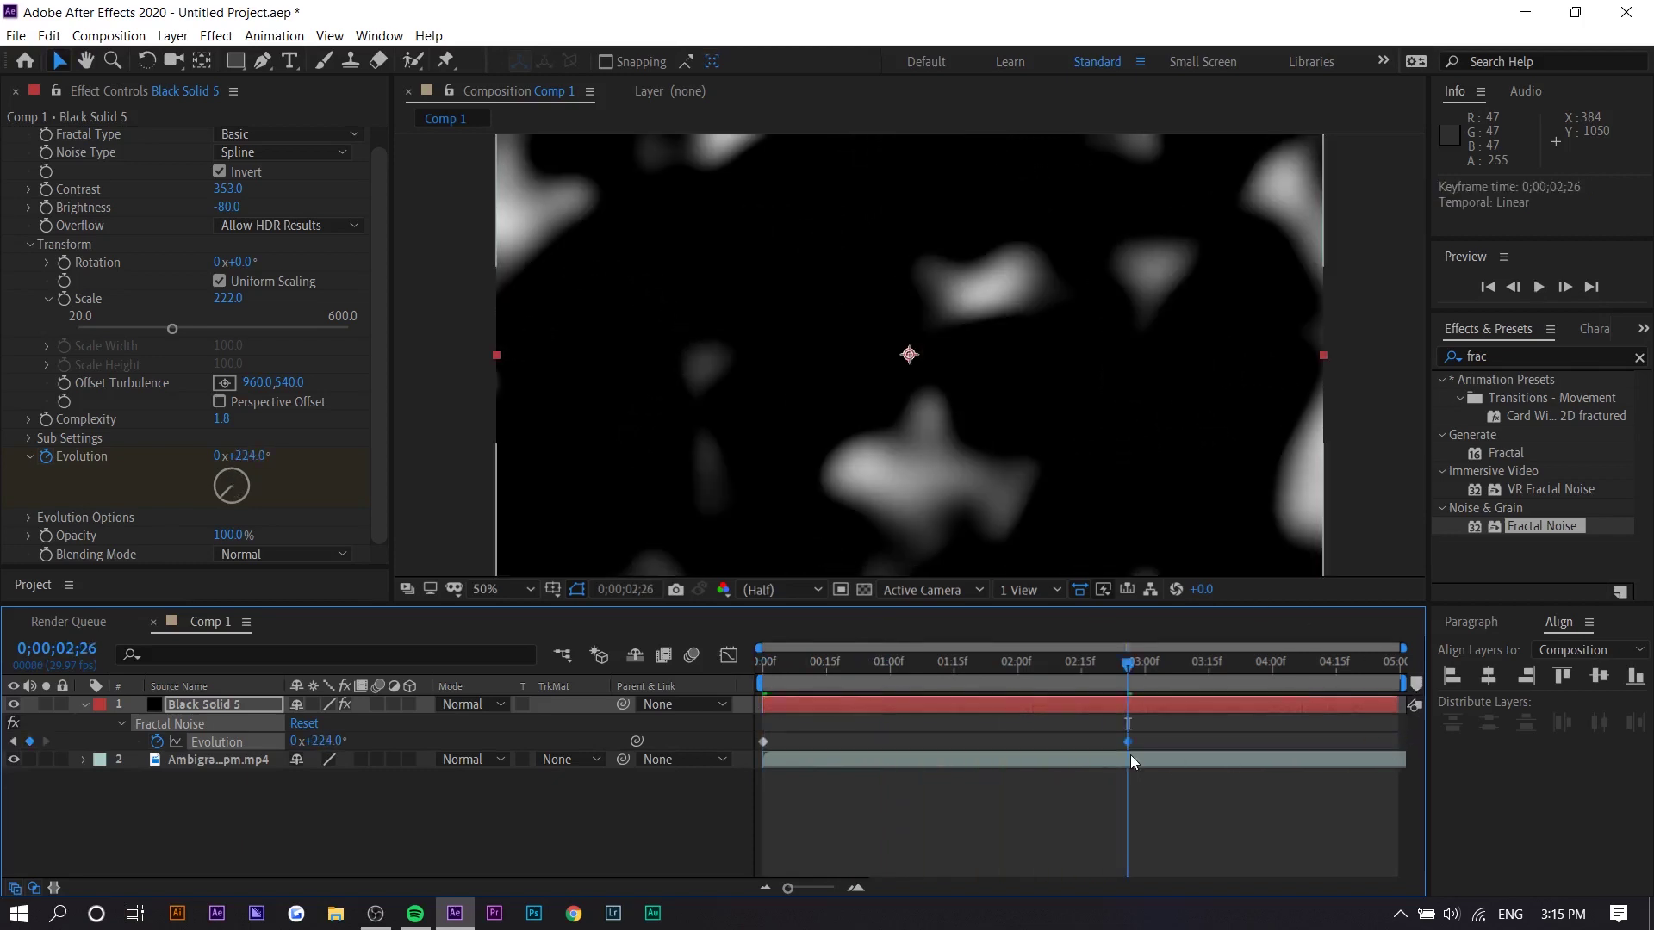
type("40")
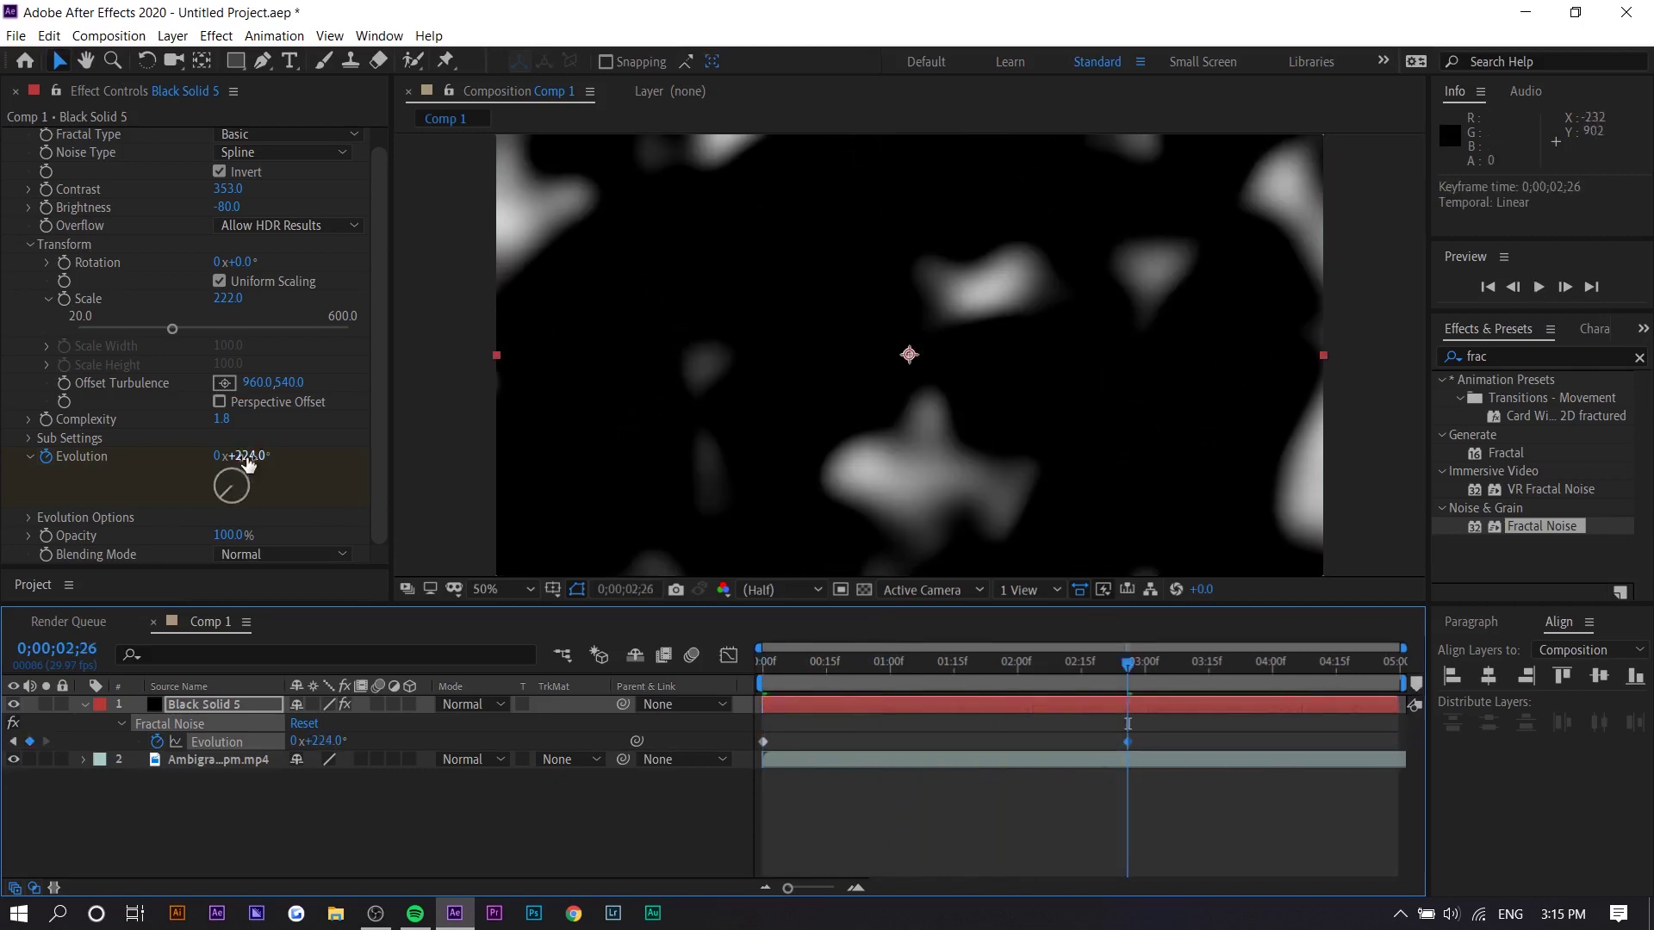
key("Return")
left_click_drag(315, 454, 638, 469)
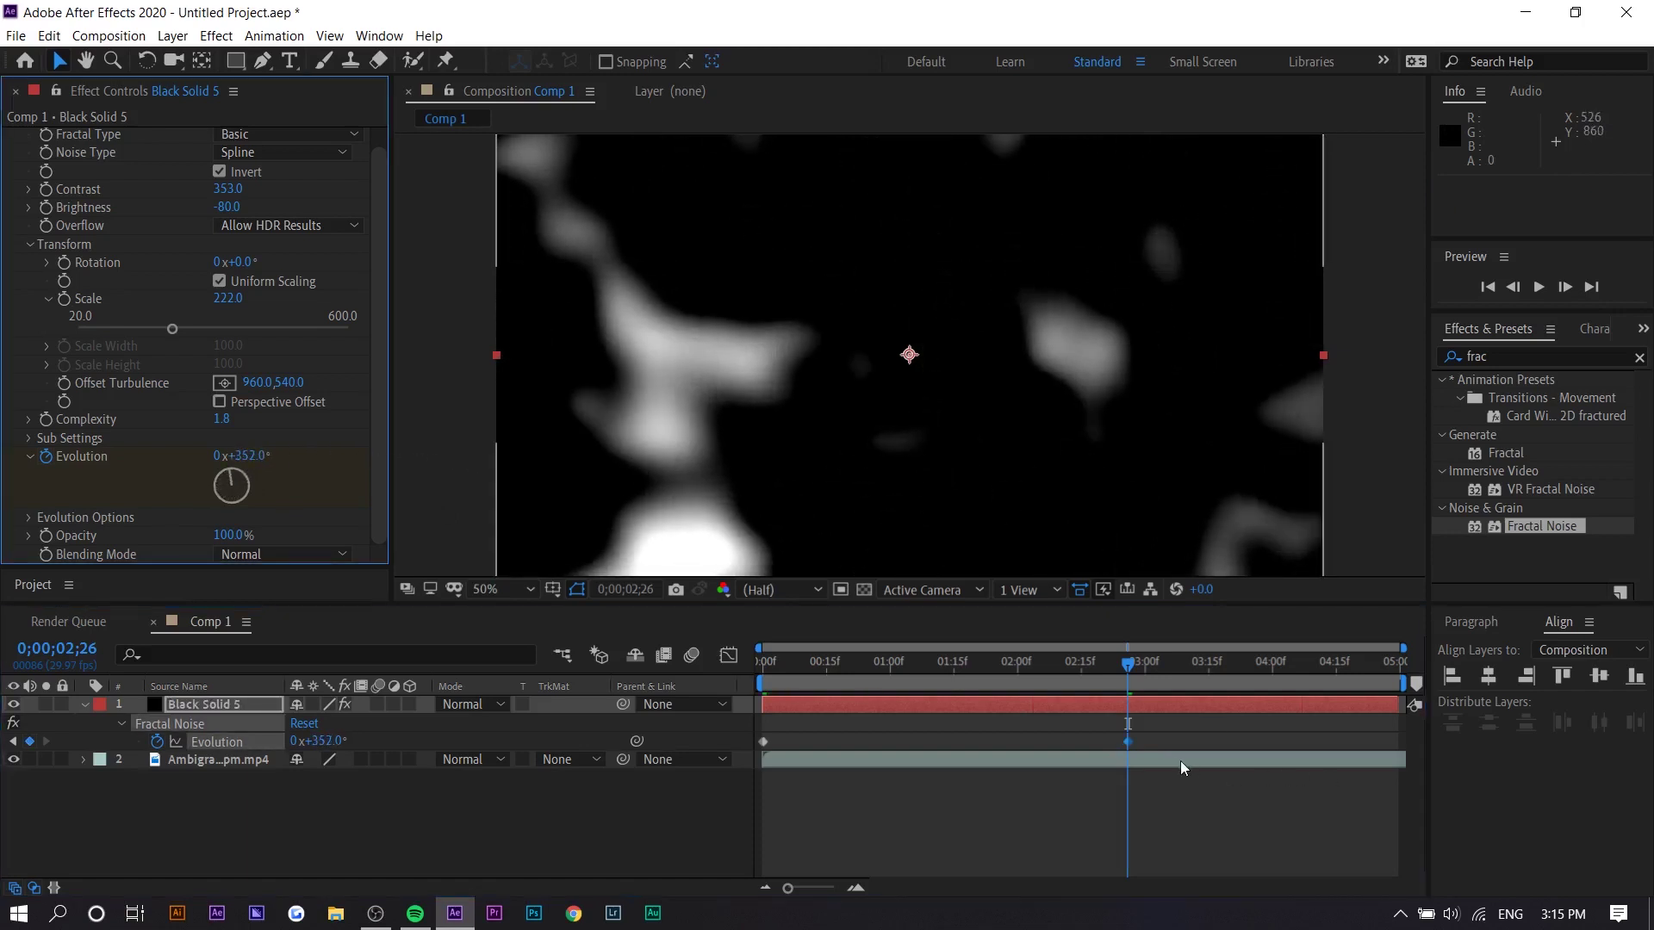
left_click_drag(1128, 742, 1396, 742)
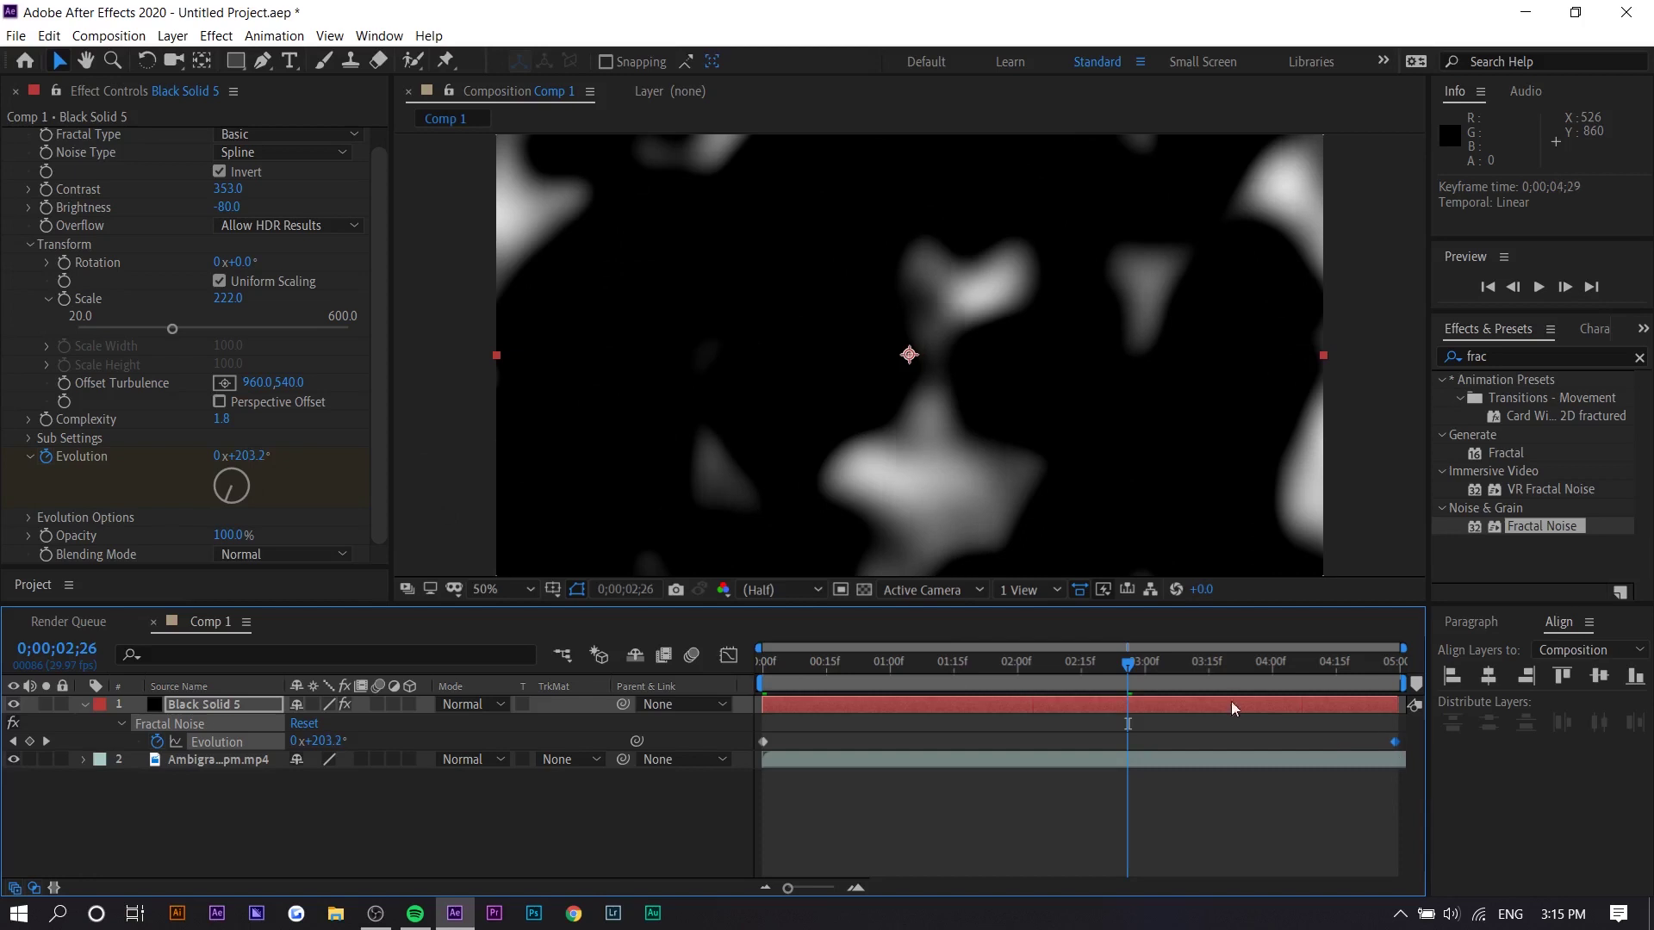
key("Home")
key("space")
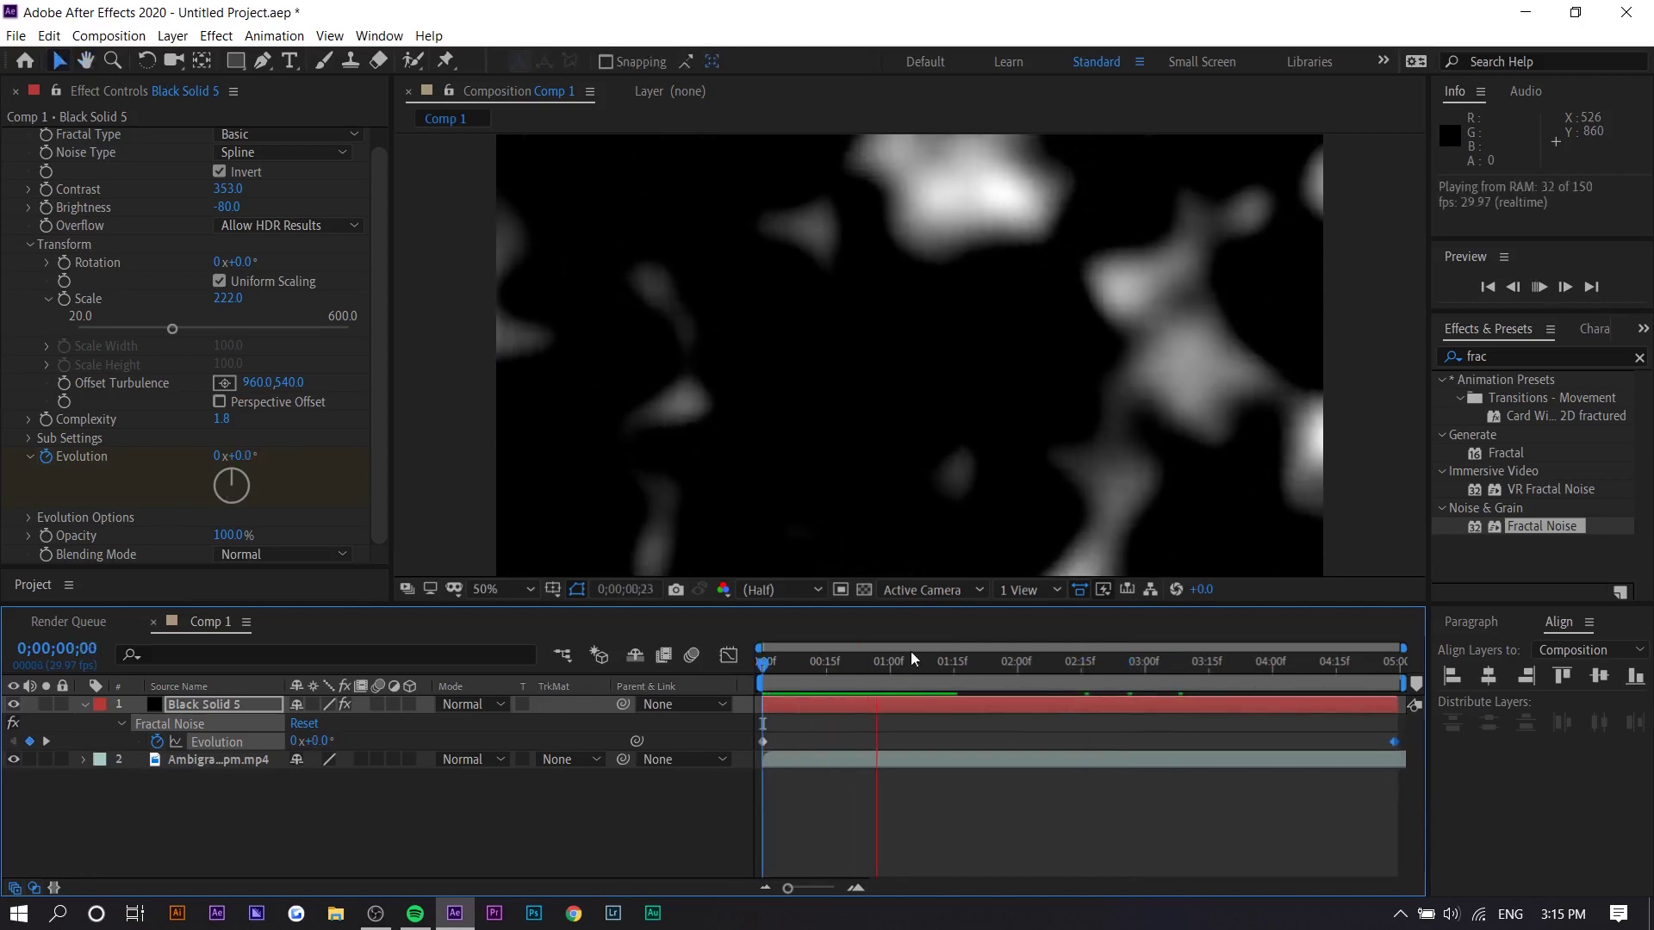
Step: Search 'hue' and apply Hue/Saturation to the noise layer
left_click(1500, 358)
key("BackSpace")
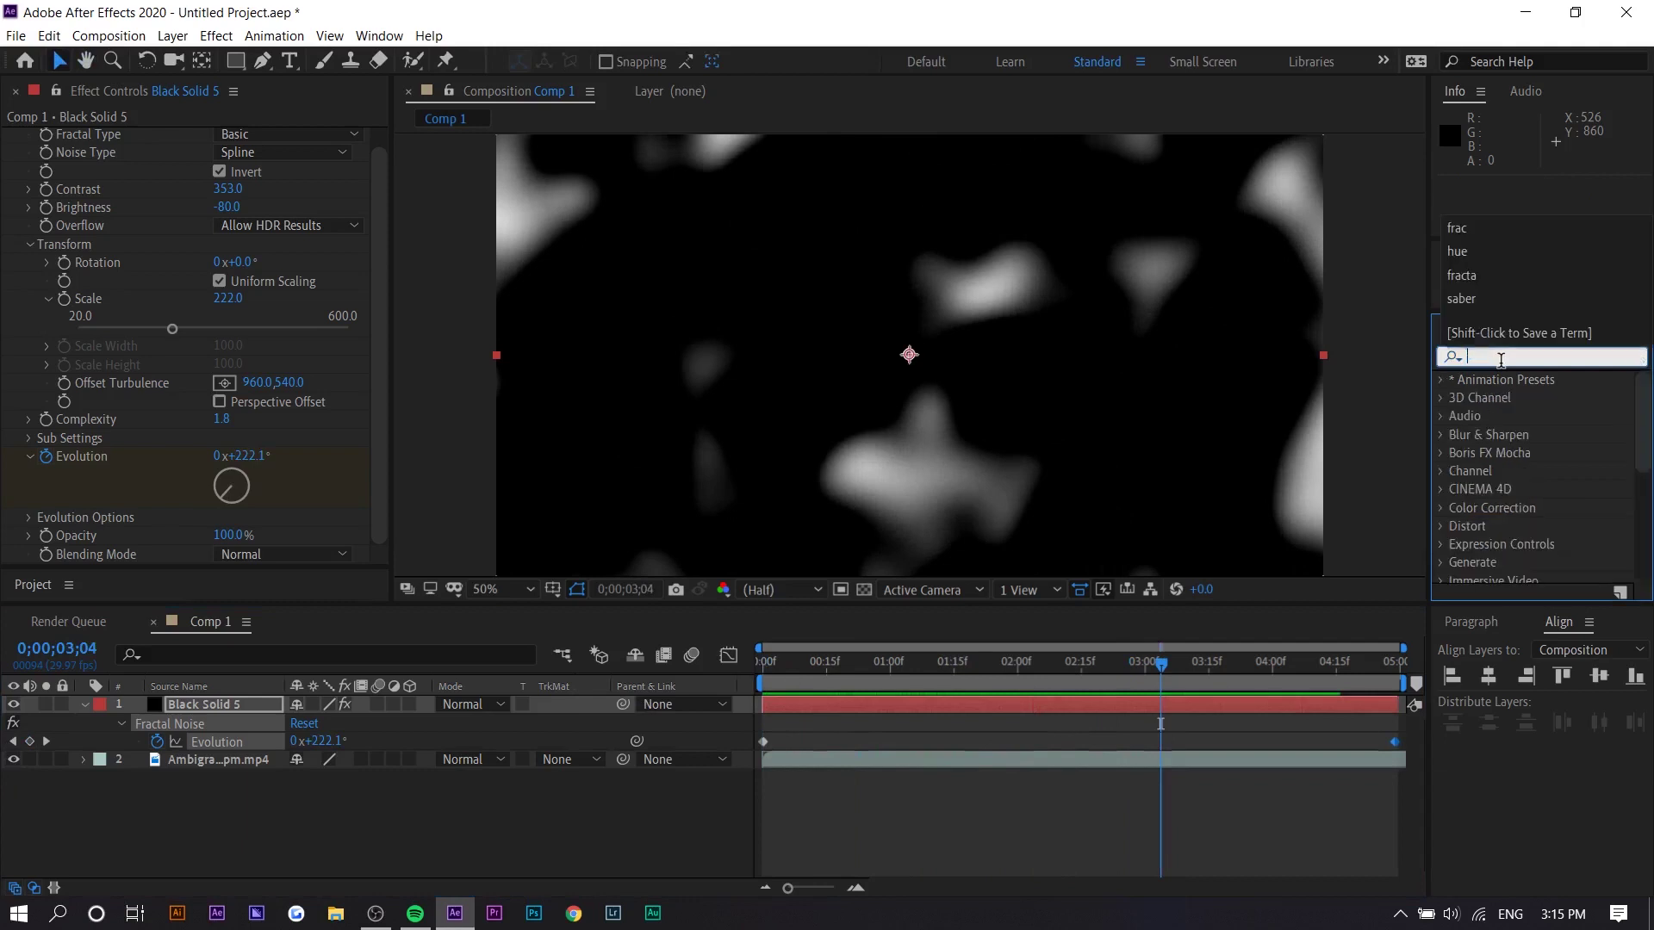
type("hue")
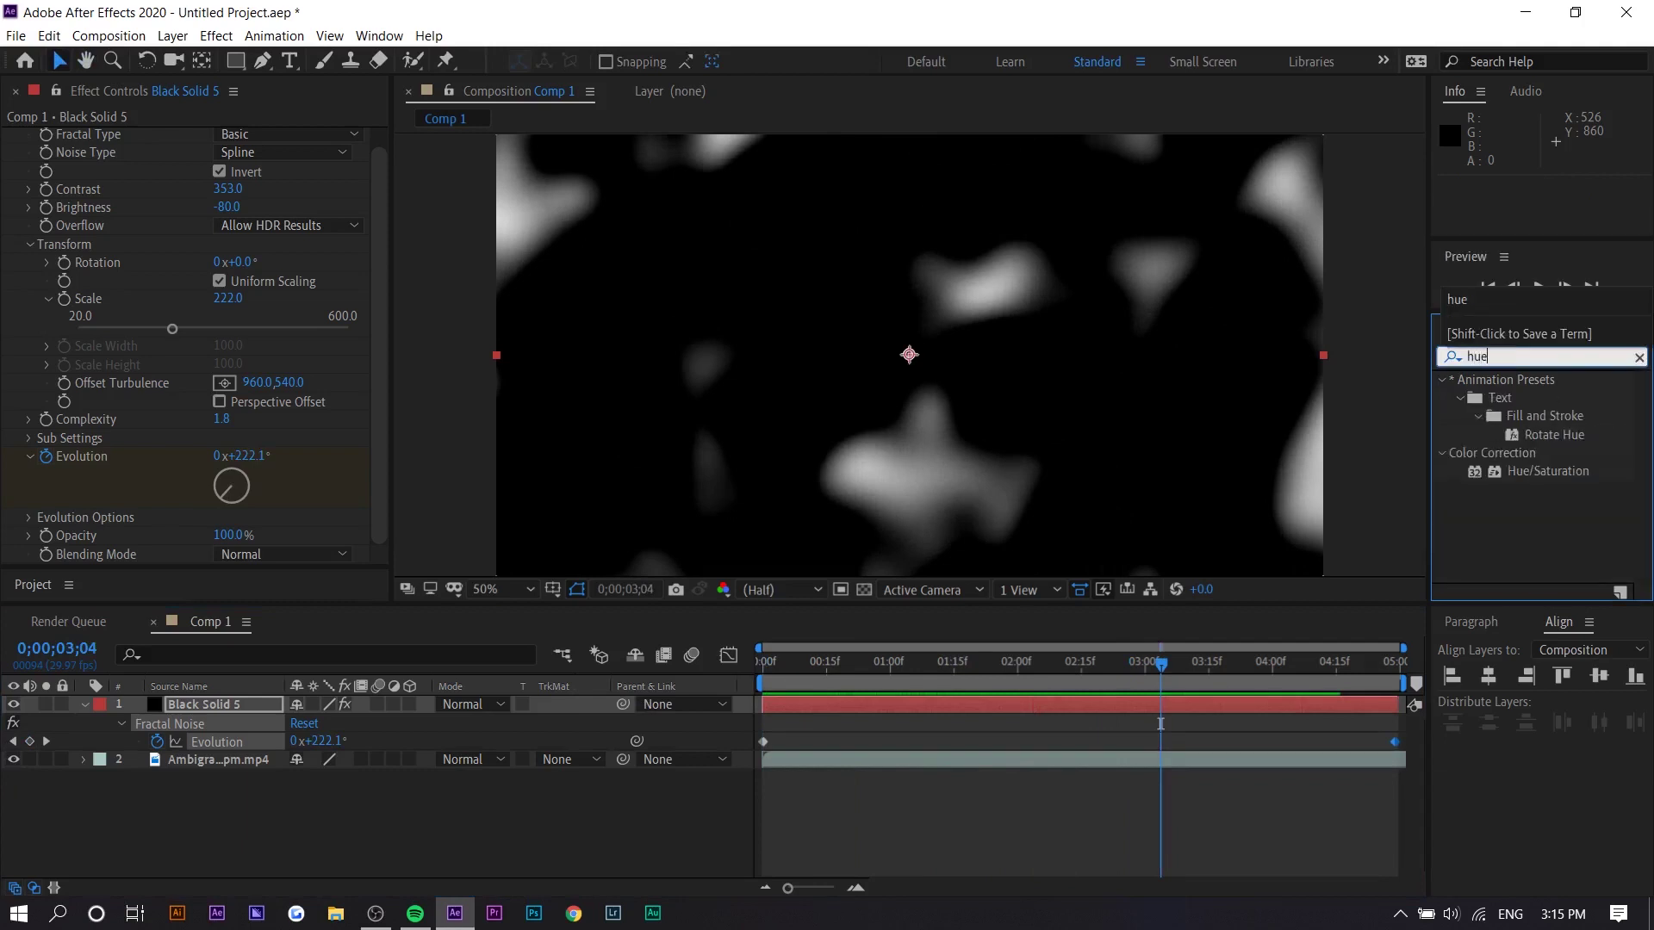
left_click_drag(1555, 472, 923, 706)
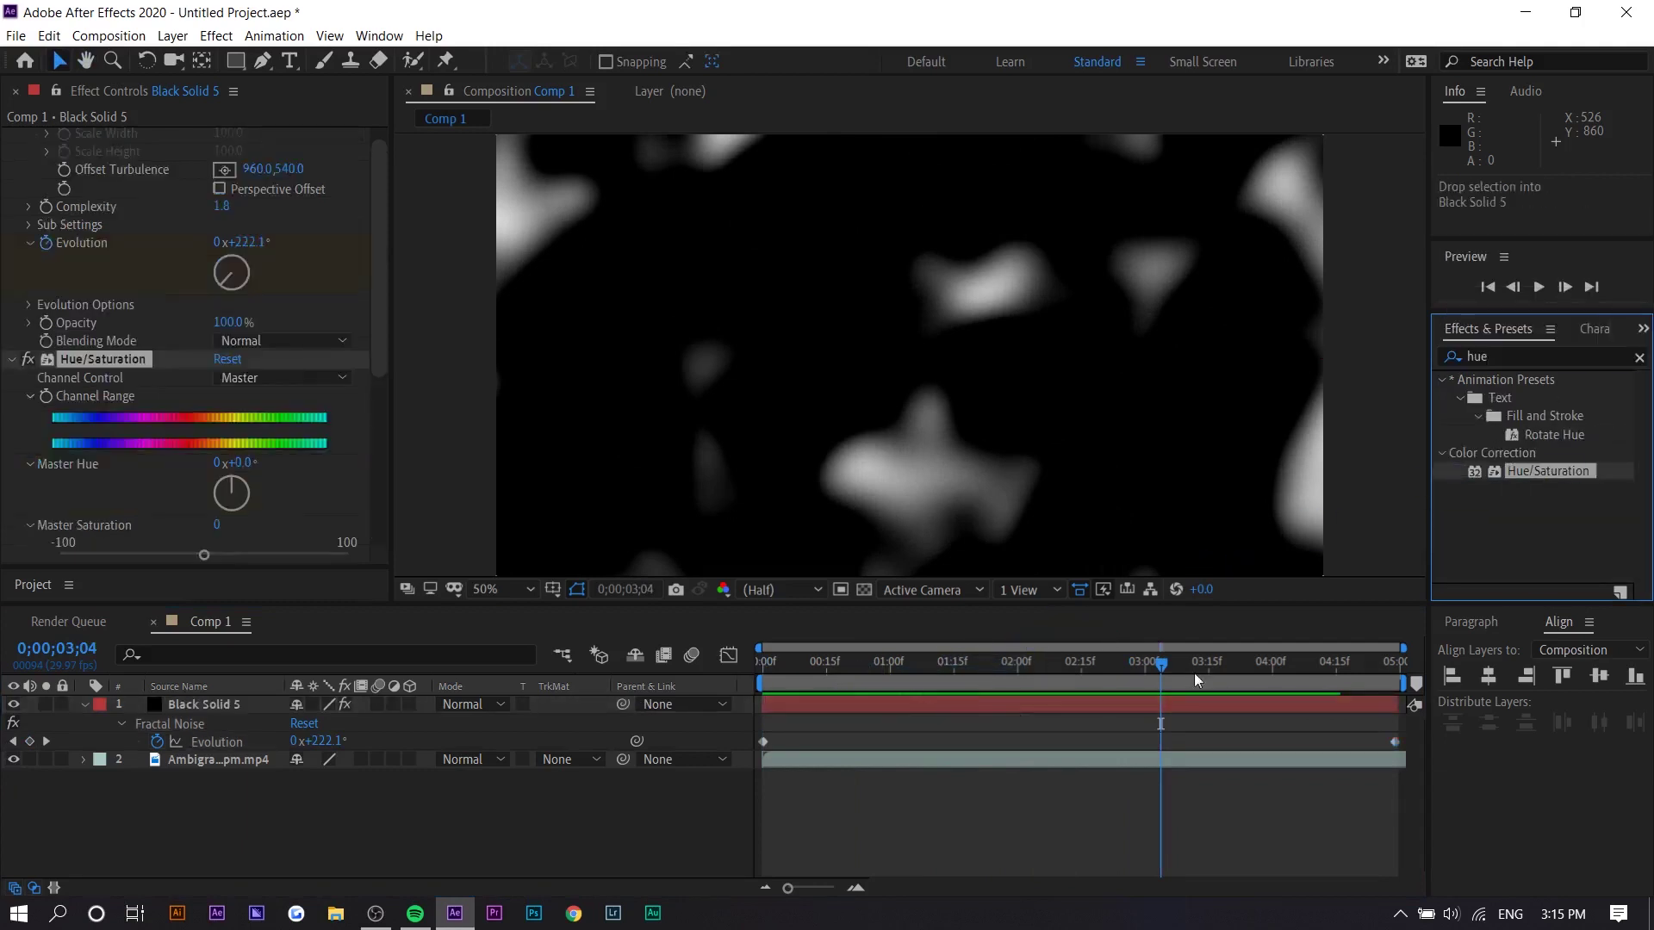
Step: Enable Colorize with Saturation 100, keeping the hue red, and preview
left_click(220, 500)
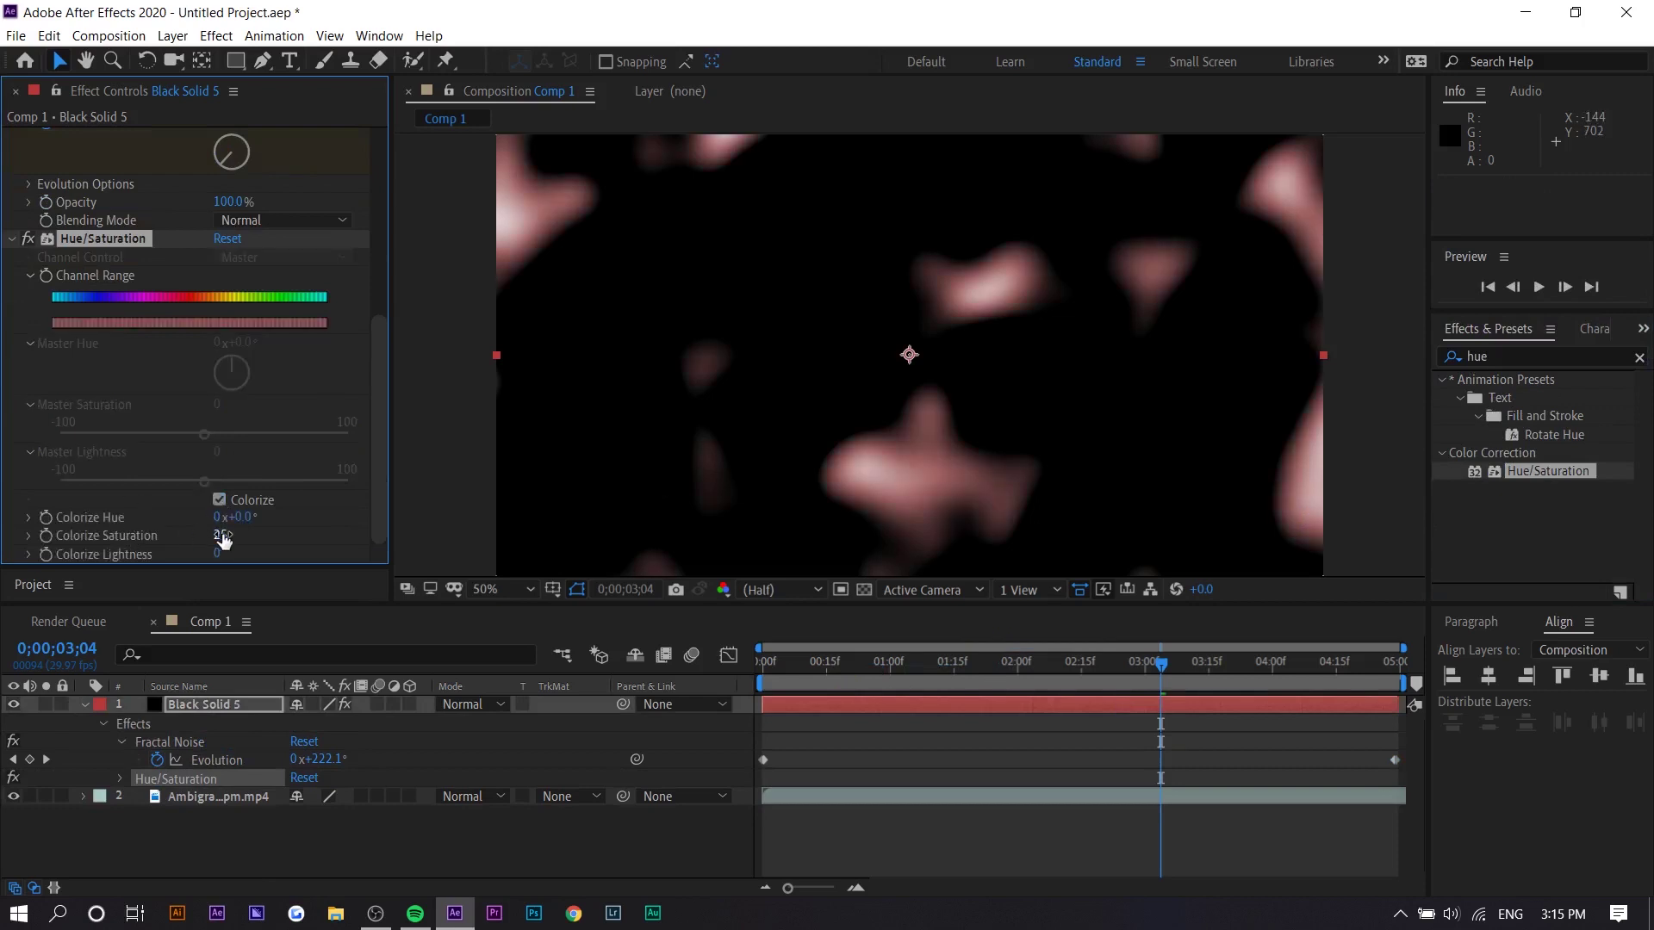
left_click_drag(226, 535, 322, 539)
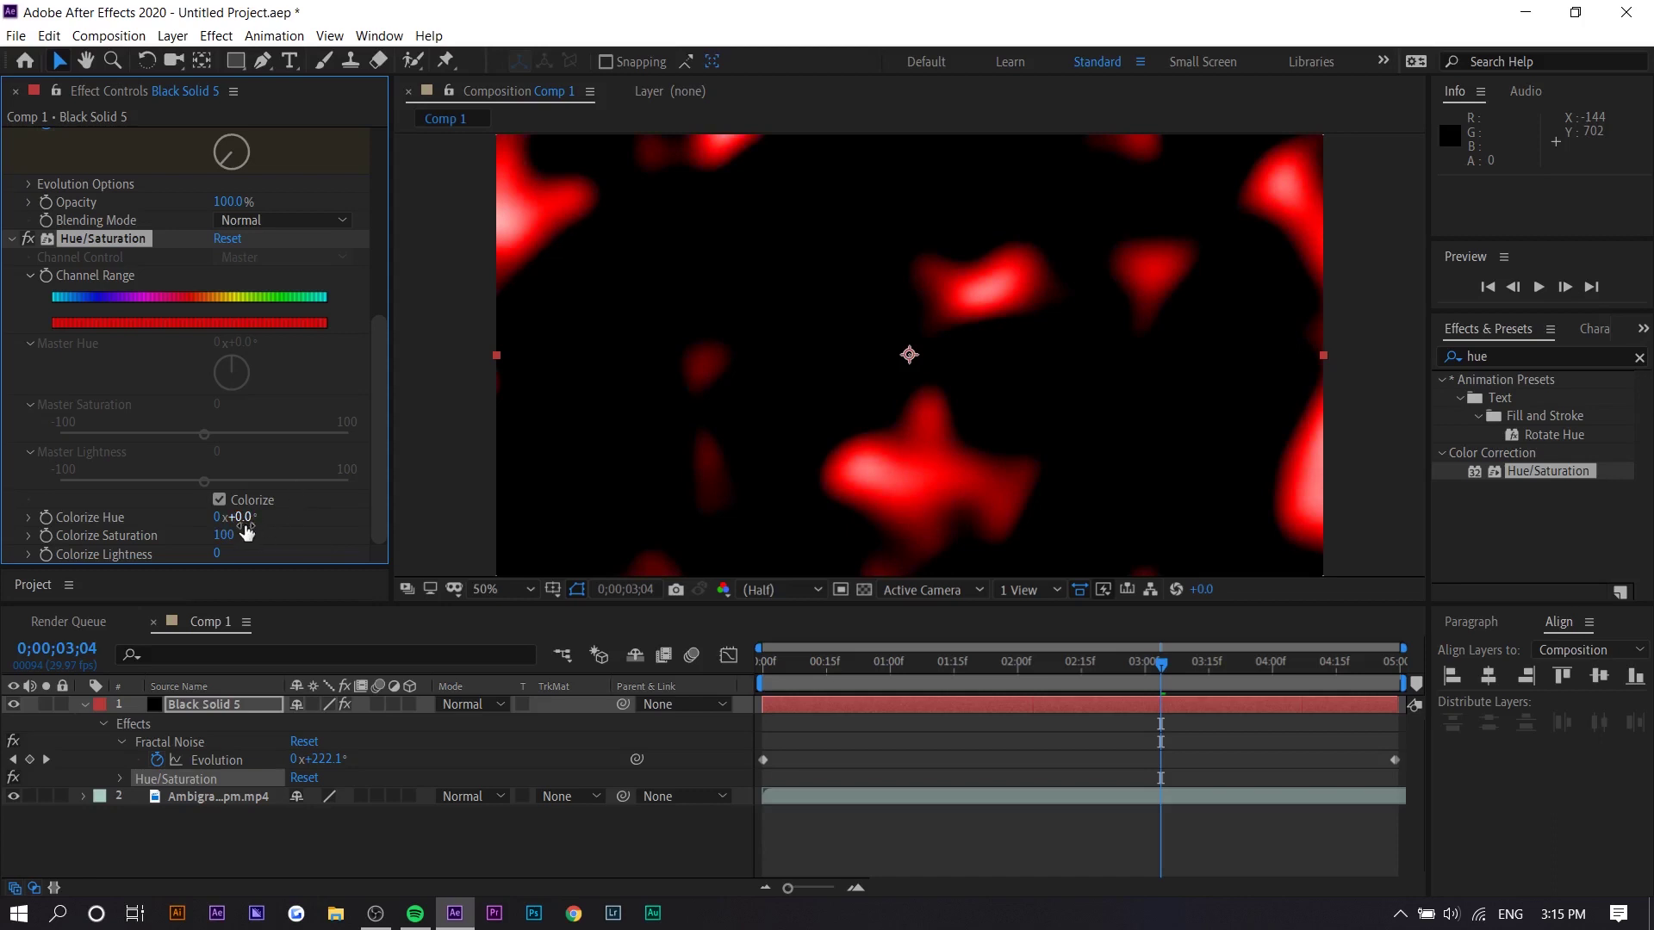
left_click_drag(243, 526, 499, 527)
key("ctrl+z")
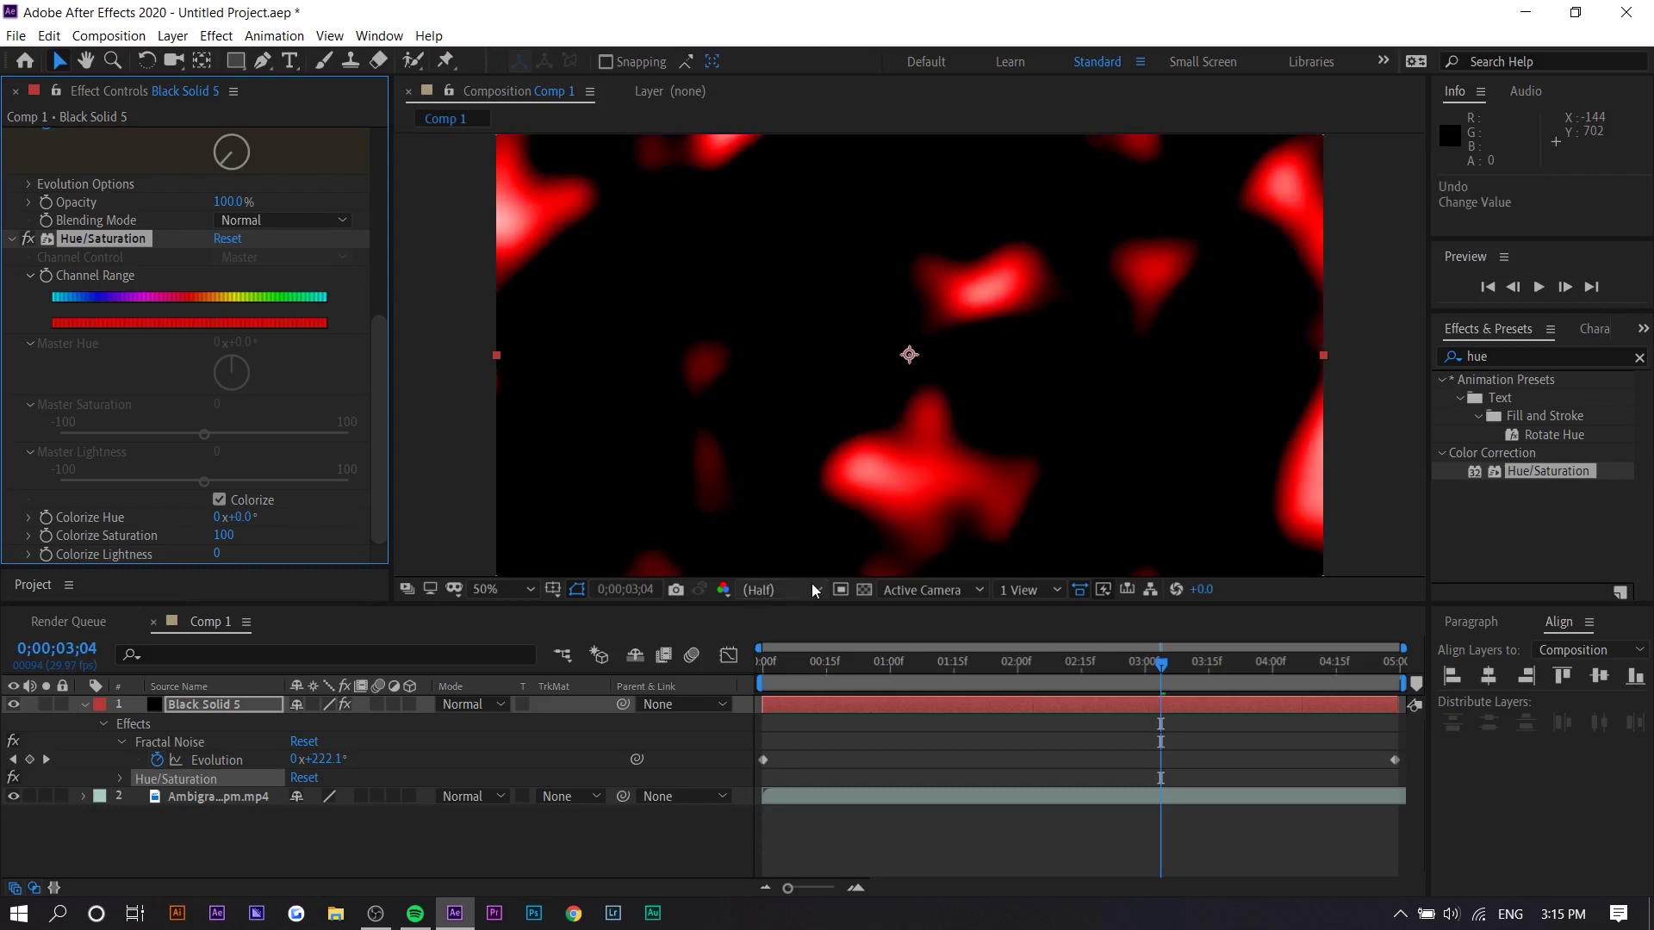
key("space")
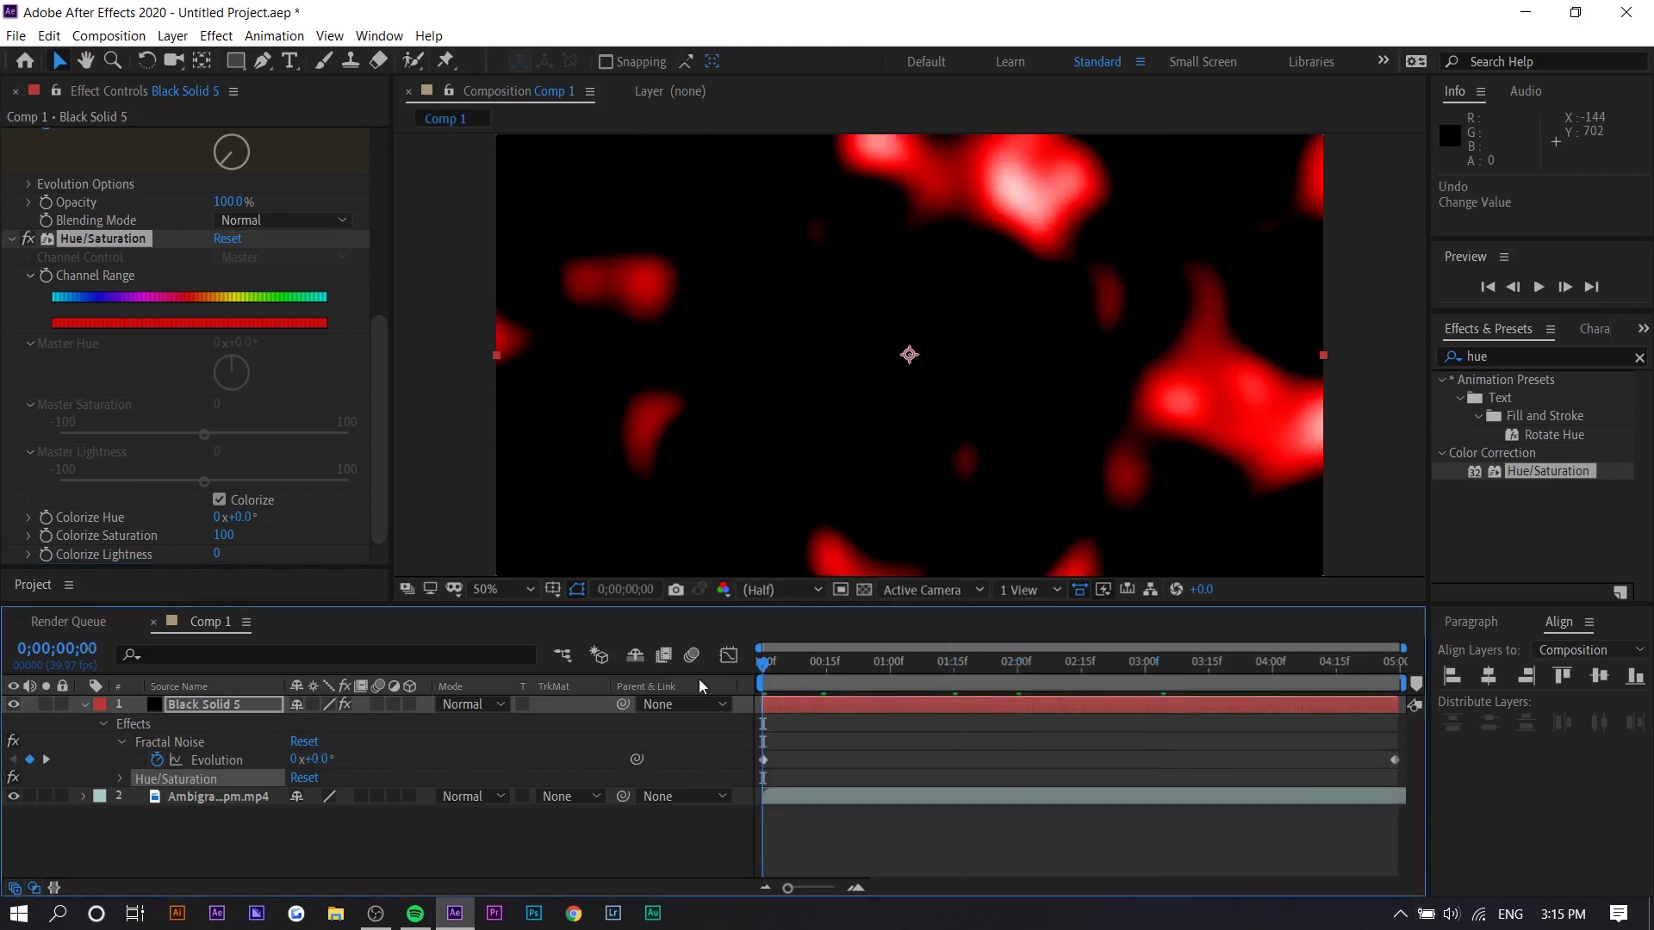
Step: Set Black Solid 5's blending mode to Screen and preview it over the video
key("space")
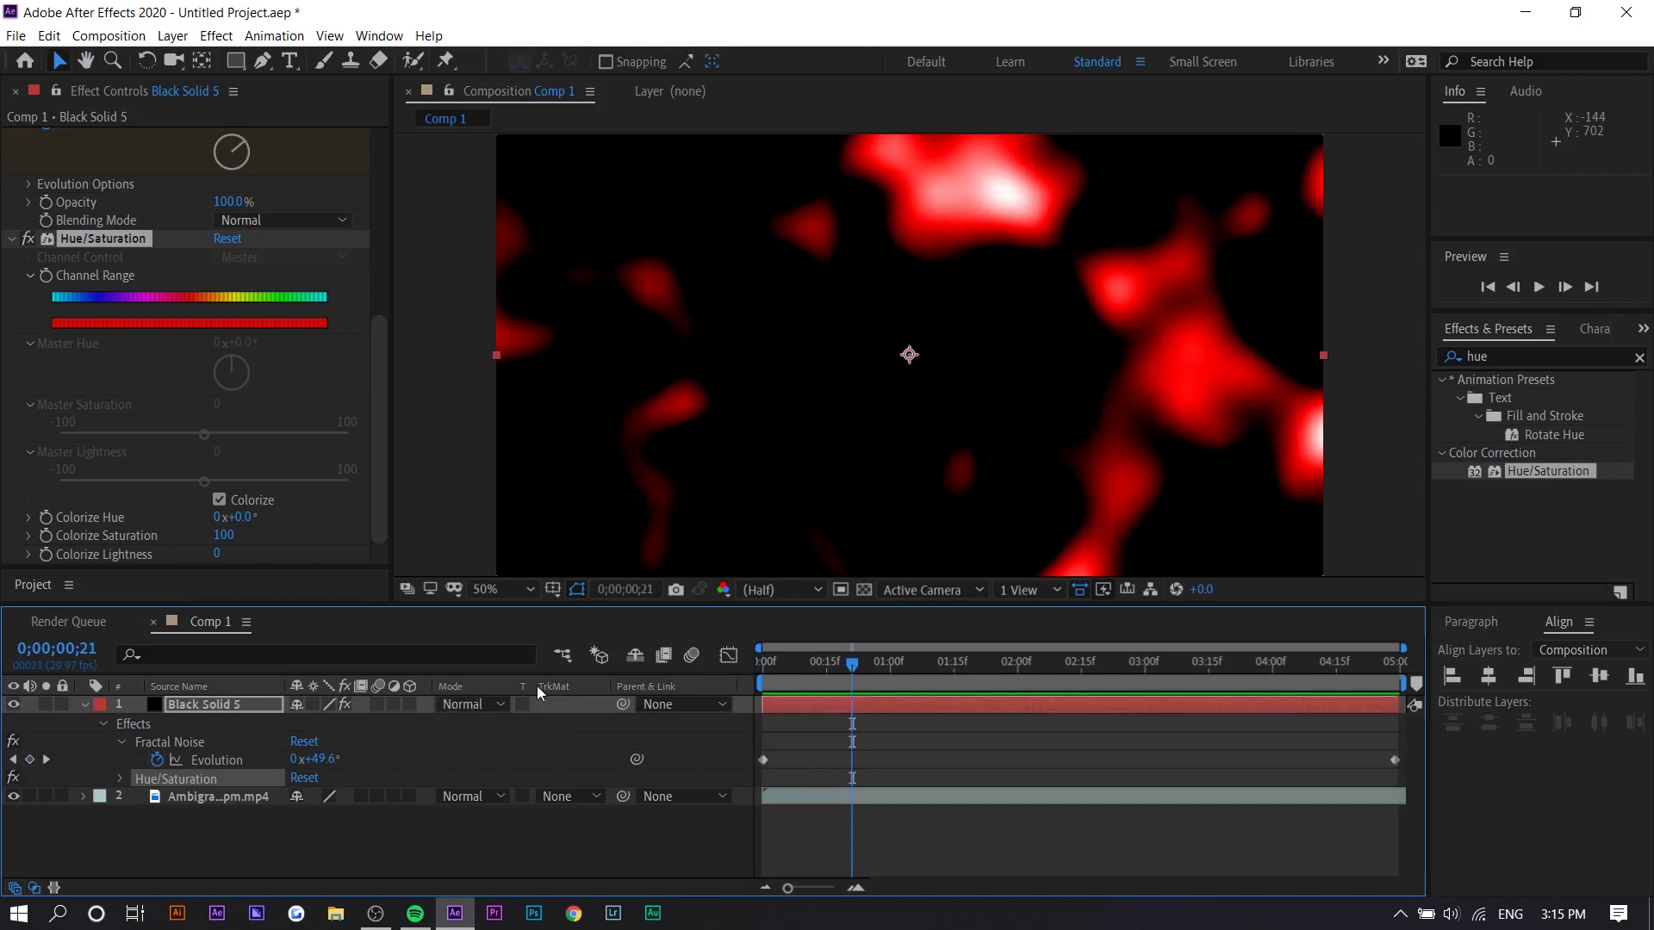
right_click(504, 684)
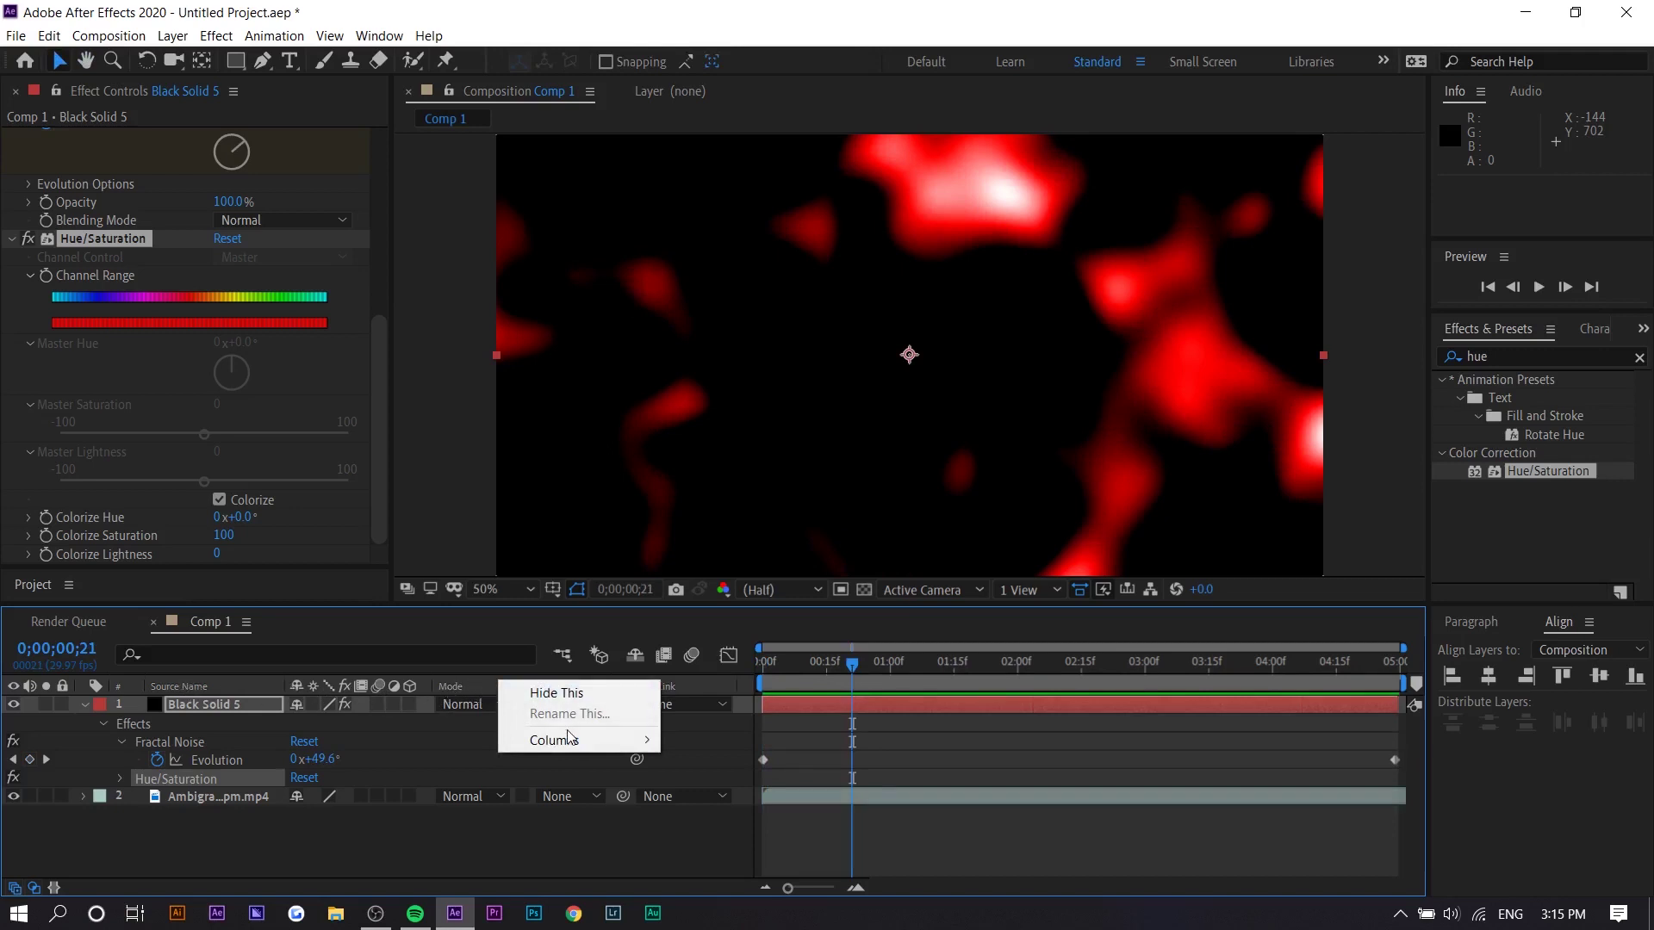
mouse_move(569, 738)
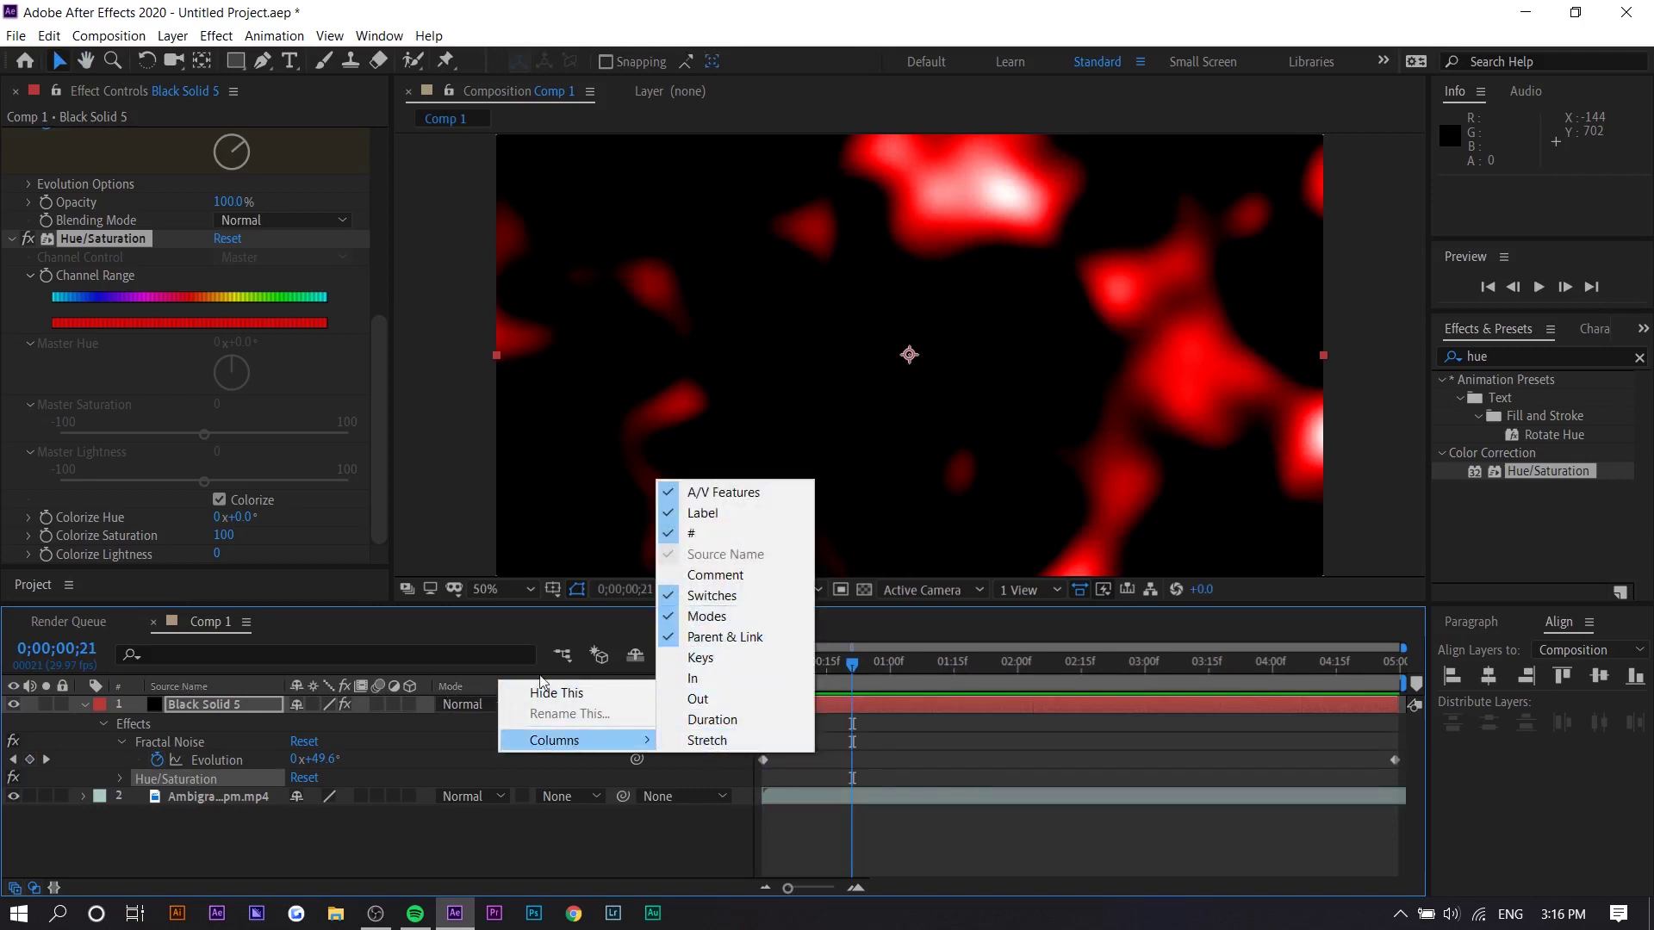
left_click(459, 652)
left_click(473, 703)
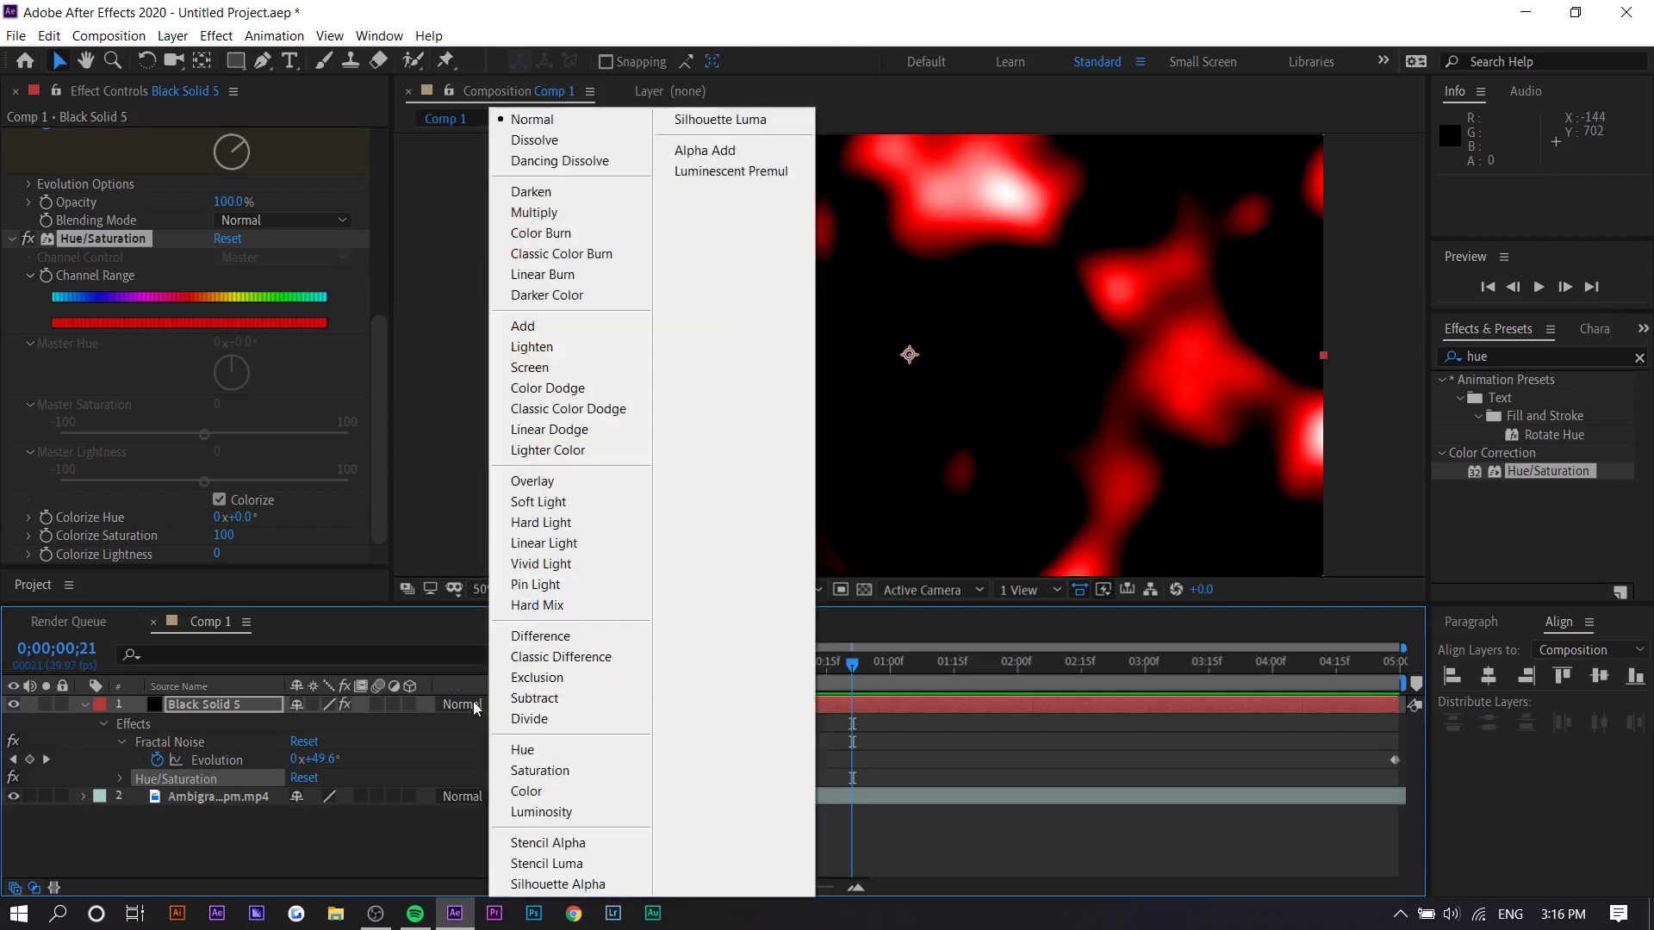
left_click(574, 379)
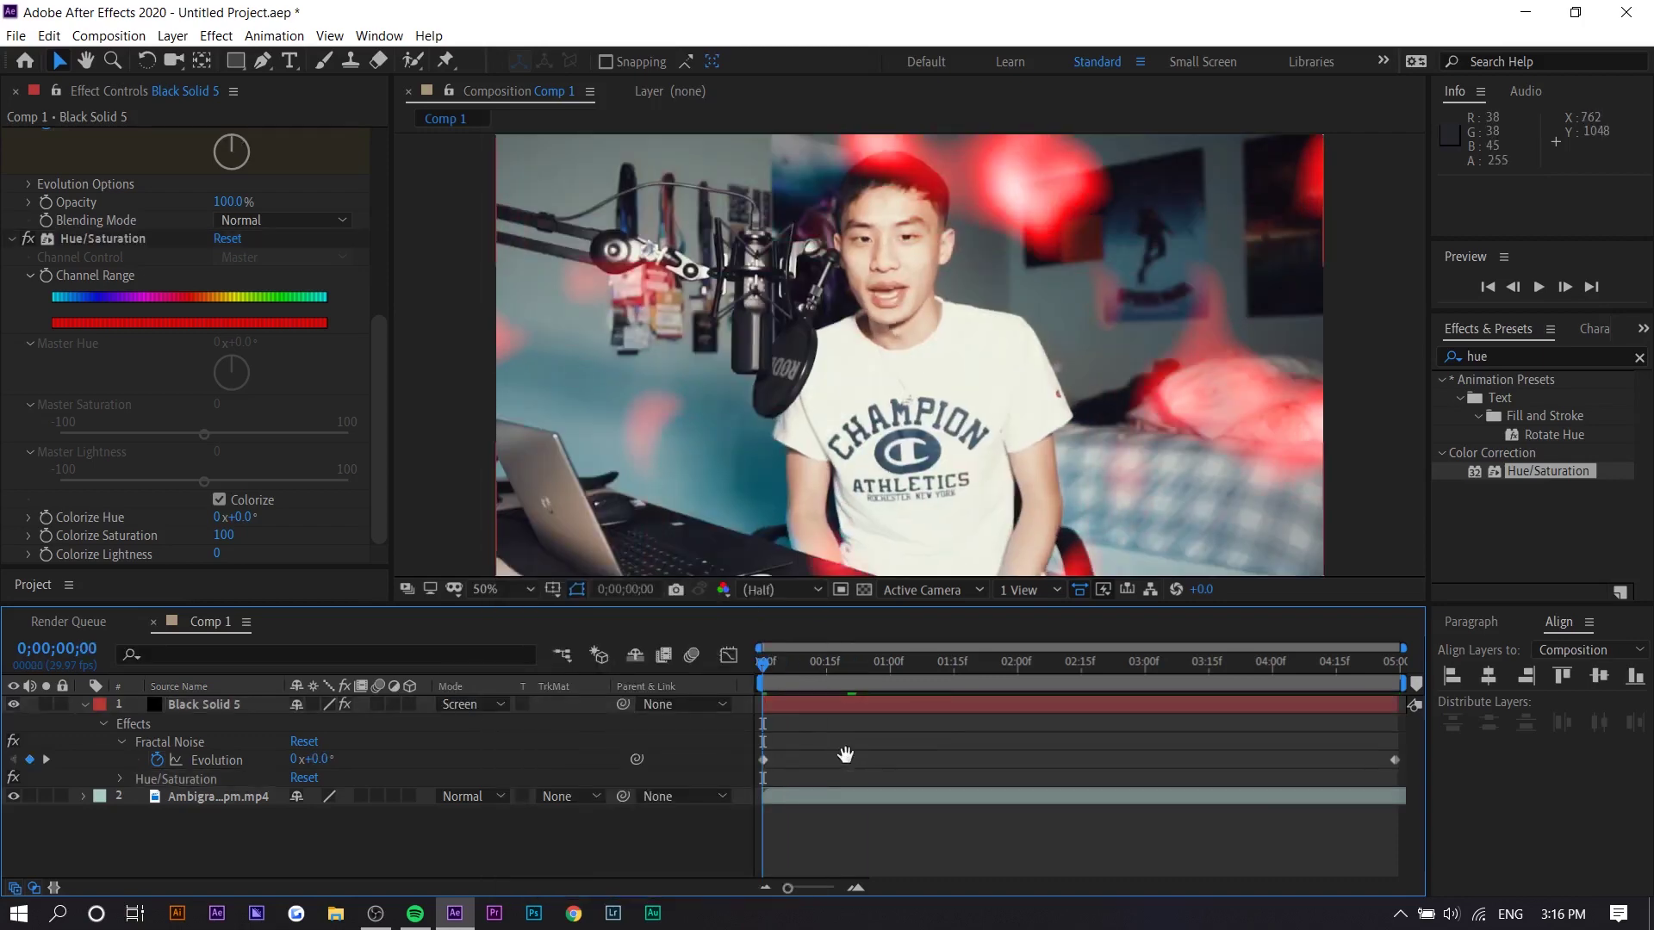
key("space")
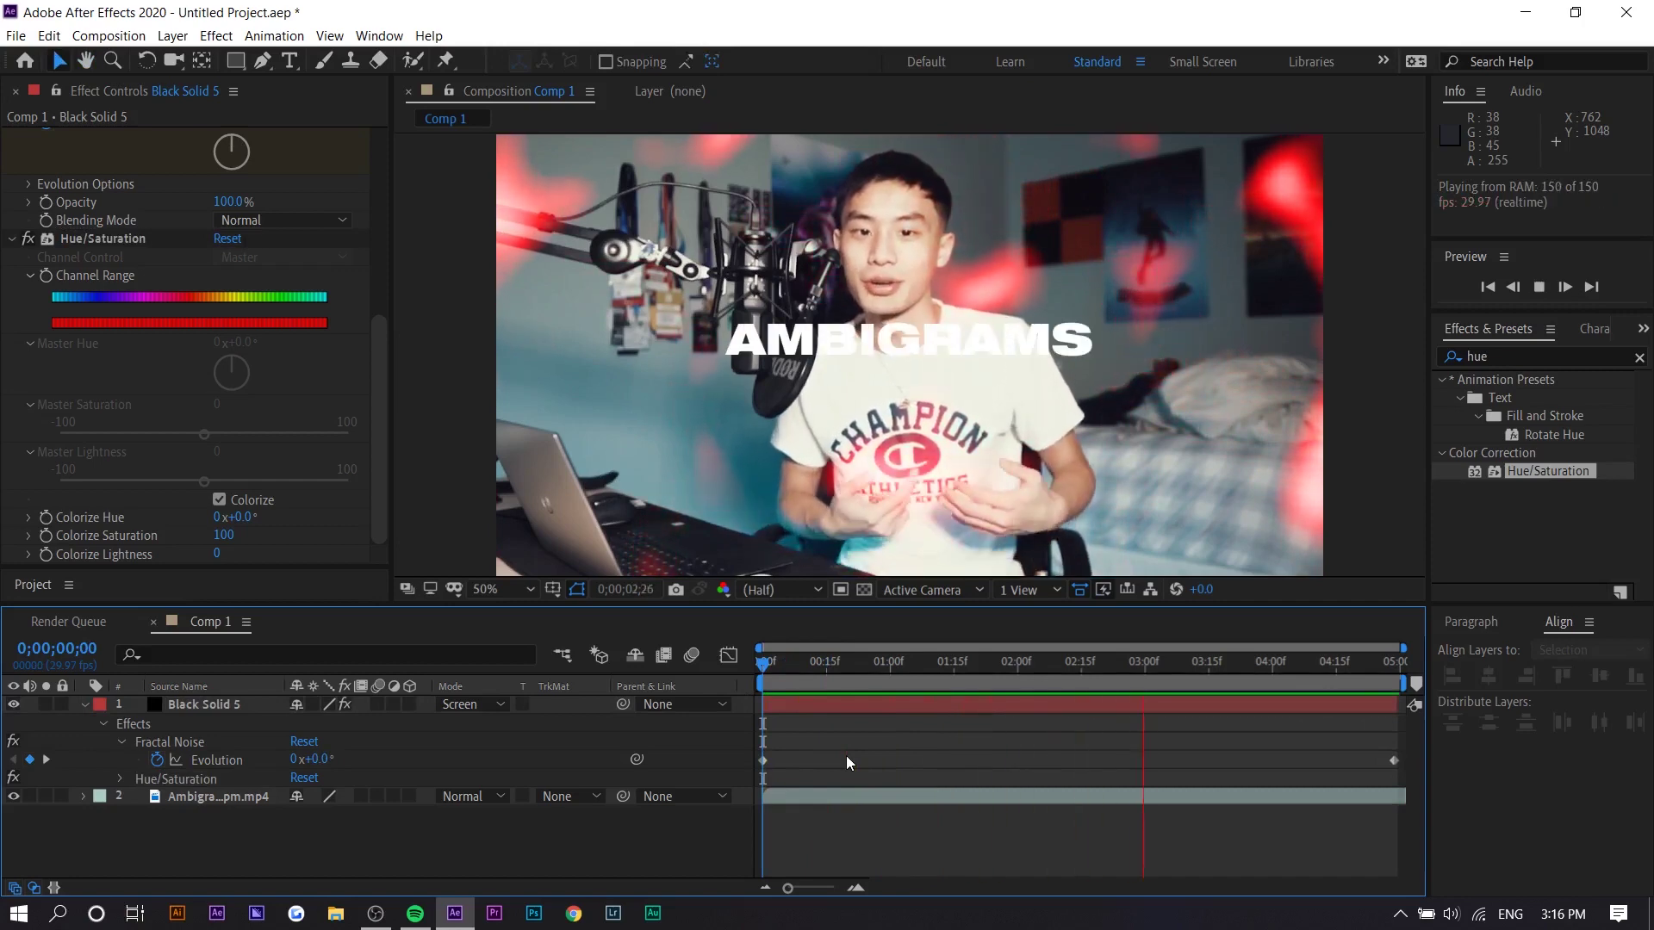
key("space")
Step: Push the Fractal Noise Scale to its 600 maximum and preview the larger red glows
left_click(905, 722)
scroll(198, 345, "up", 5)
left_click_drag(323, 335, 347, 335)
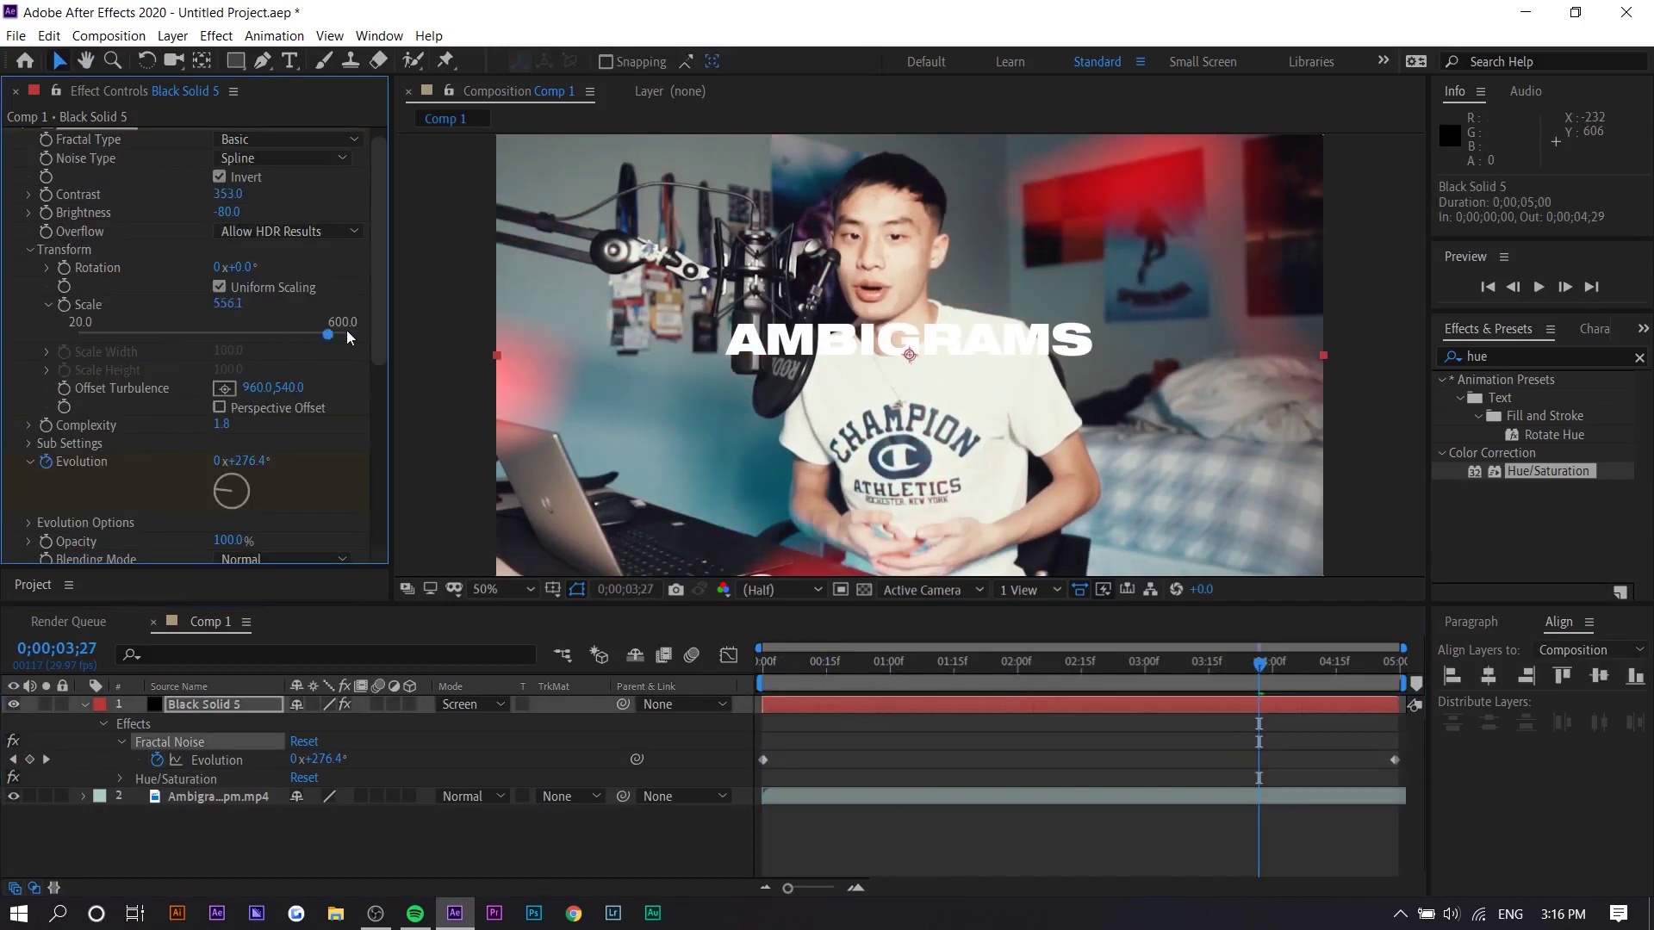
key("Home")
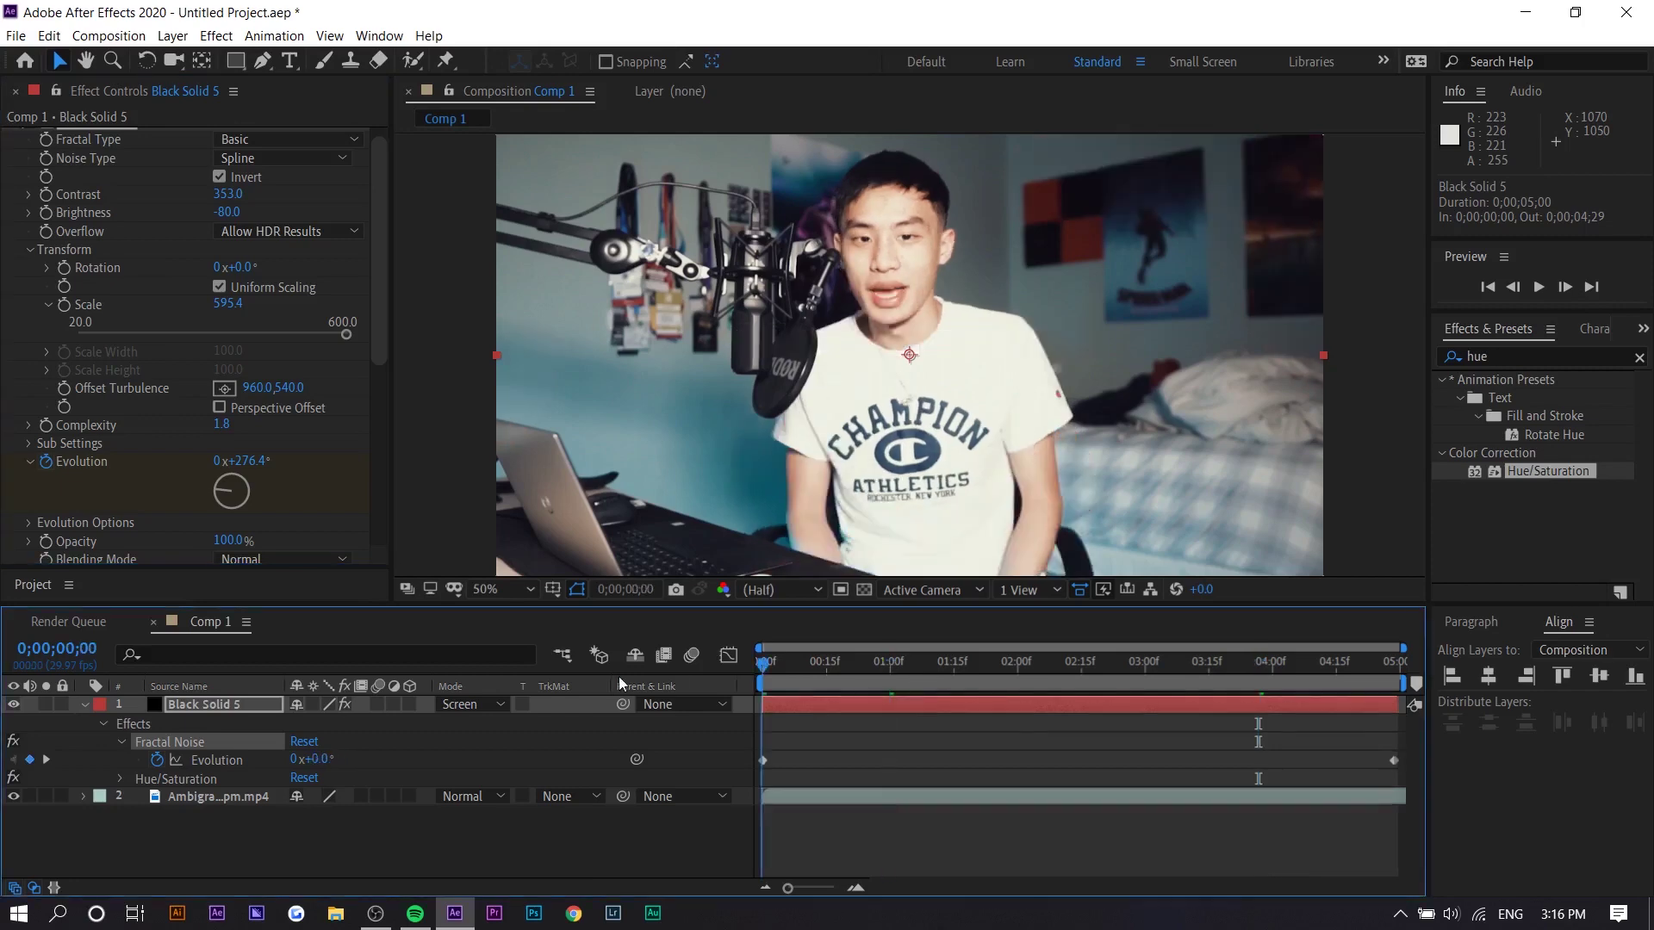
key("space")
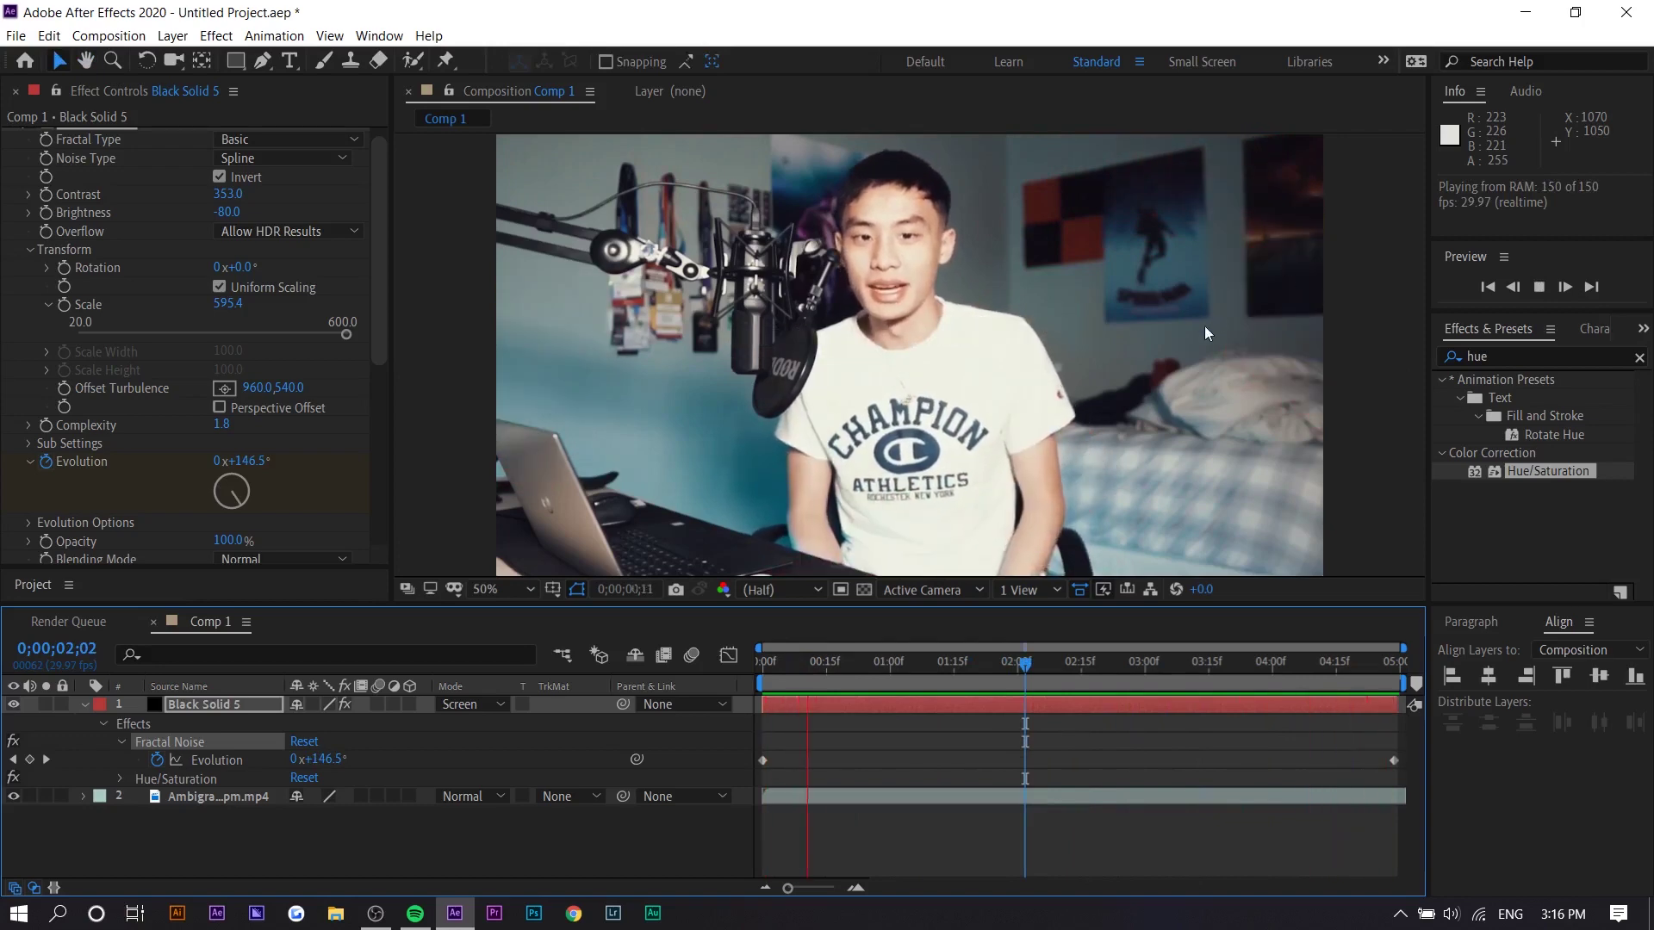
key("space")
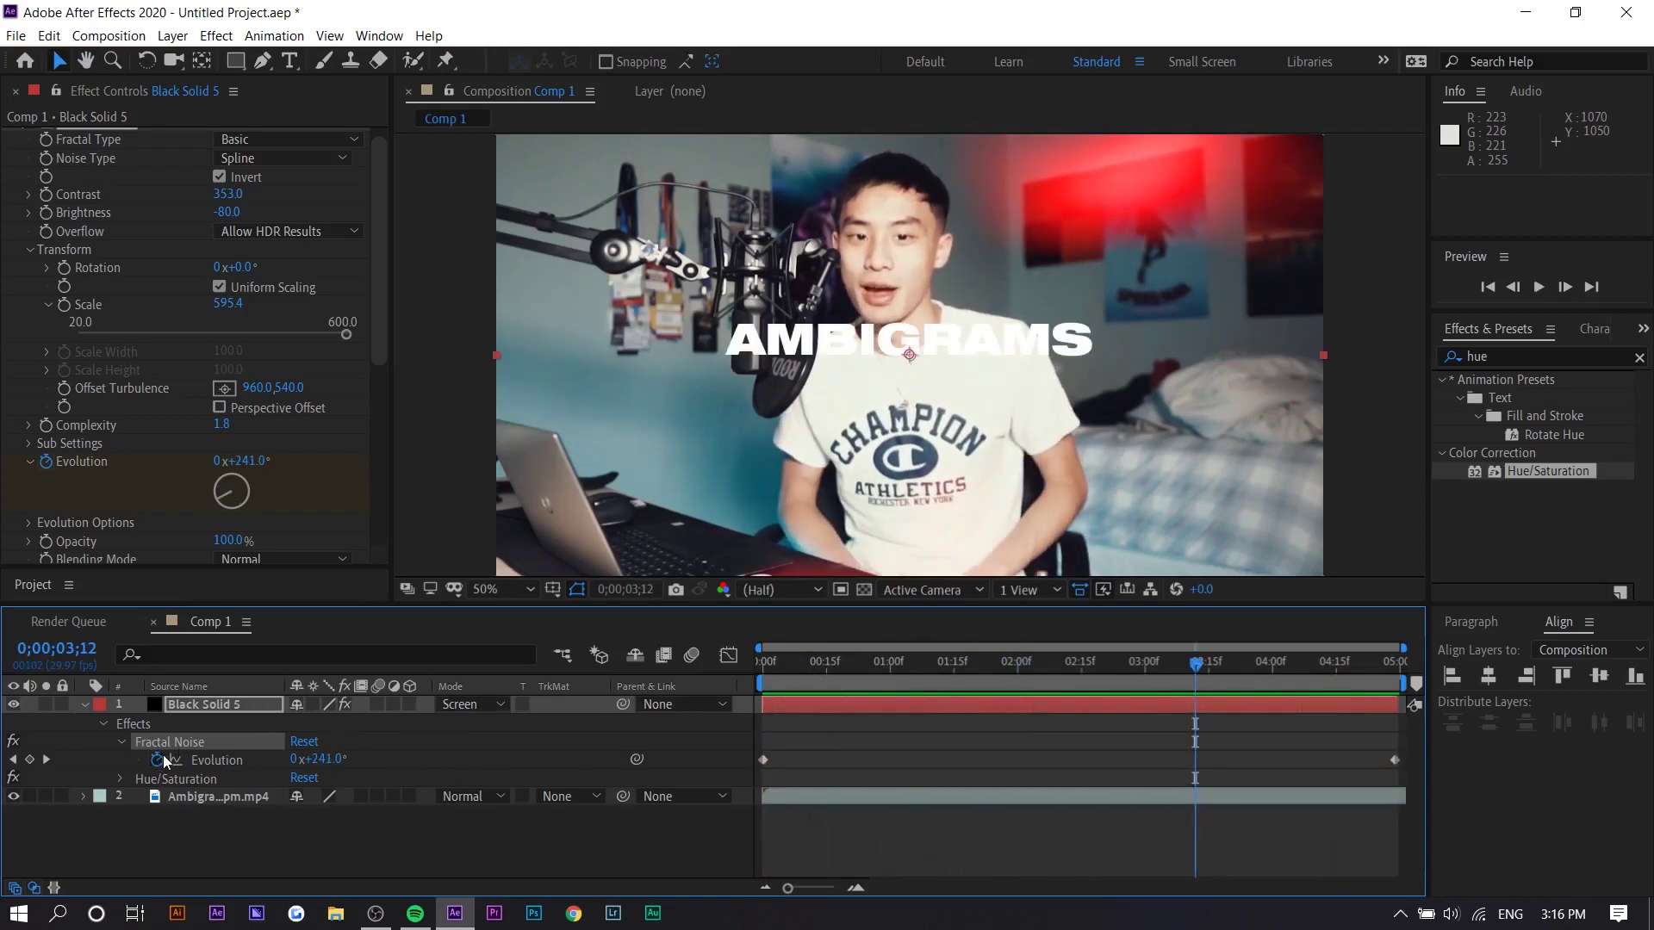
key("space")
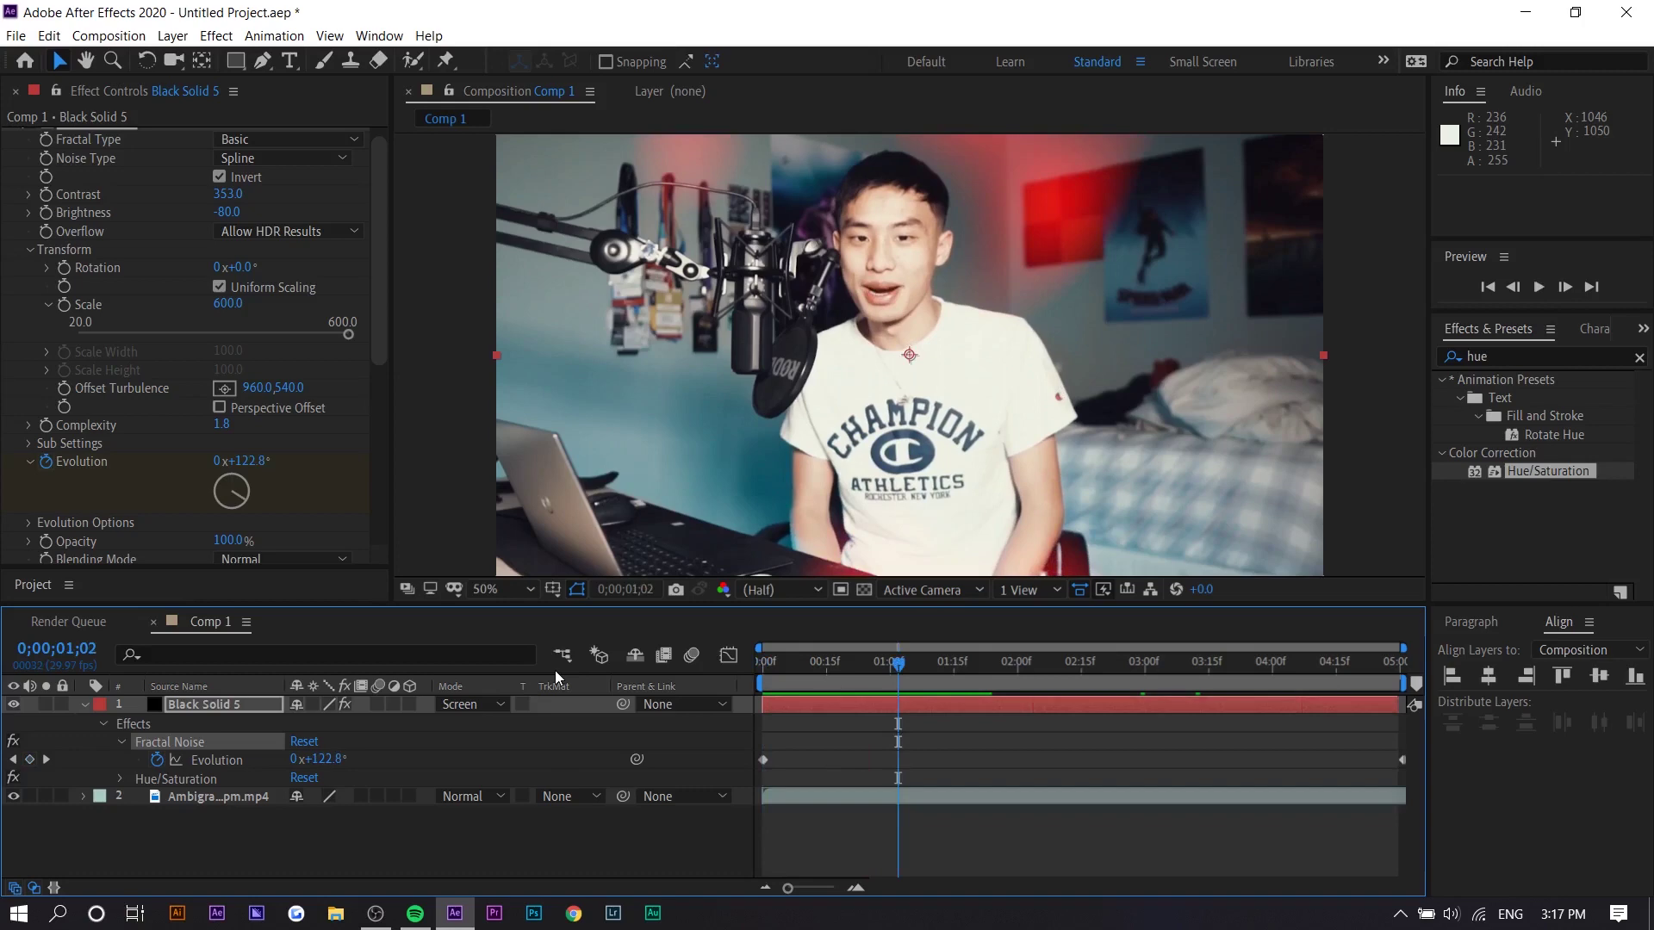